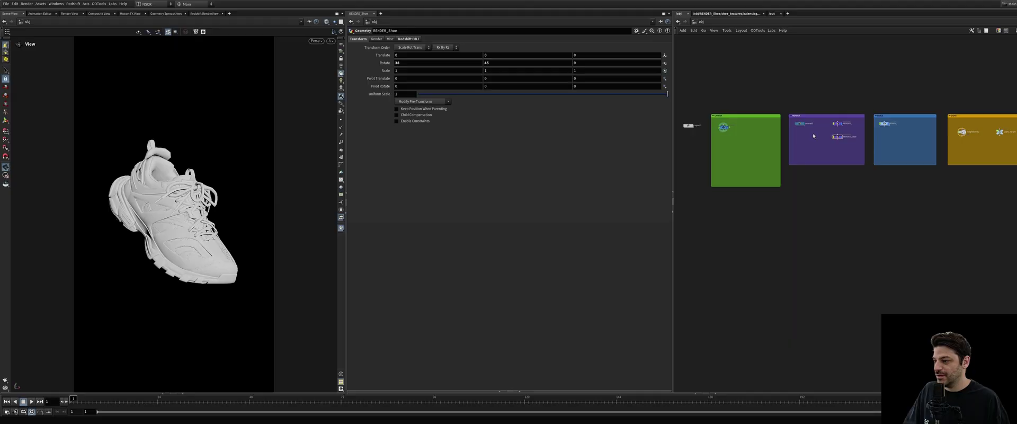
Examine the RENDER_Shoe geometry in the RENDER box of the object network.
middle_drag(851, 170, 840, 192)
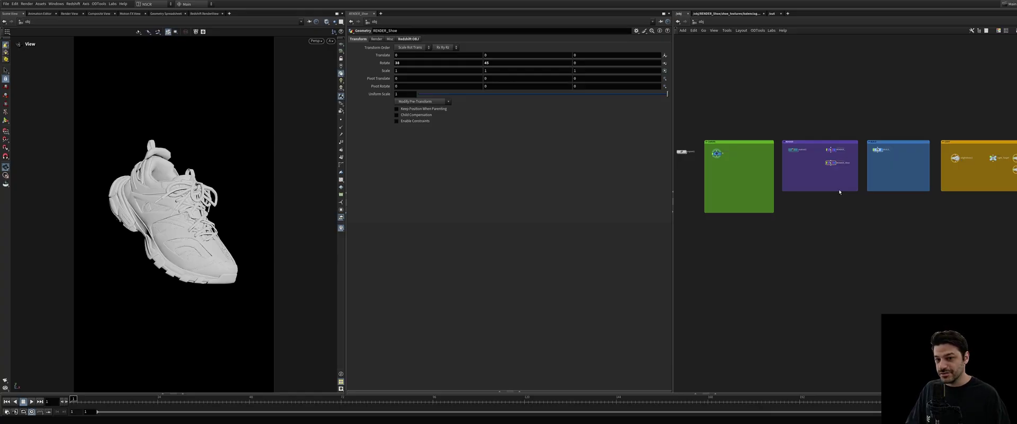
scroll(844, 167, up, 5)
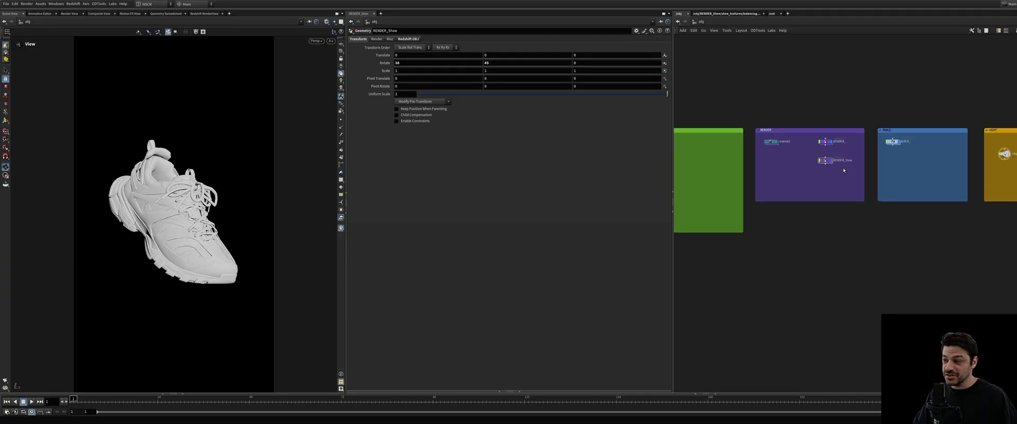
click(813, 156)
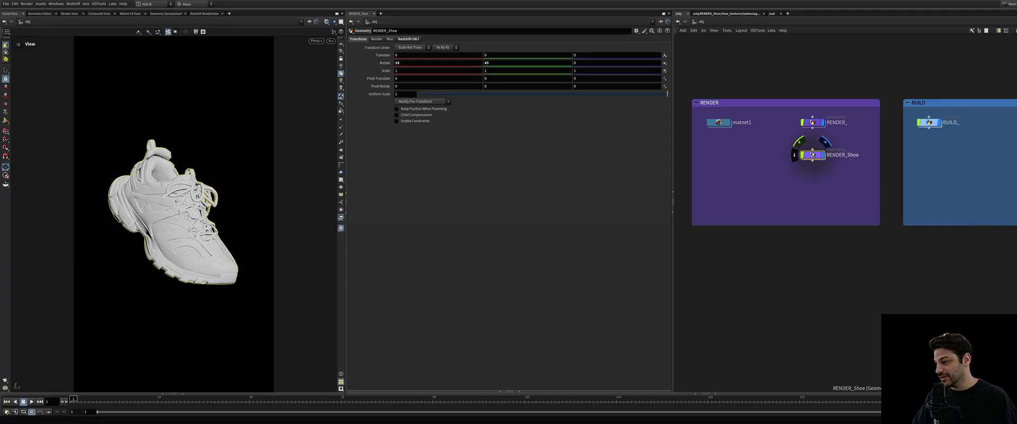
middle_drag(816, 146, 739, 134)
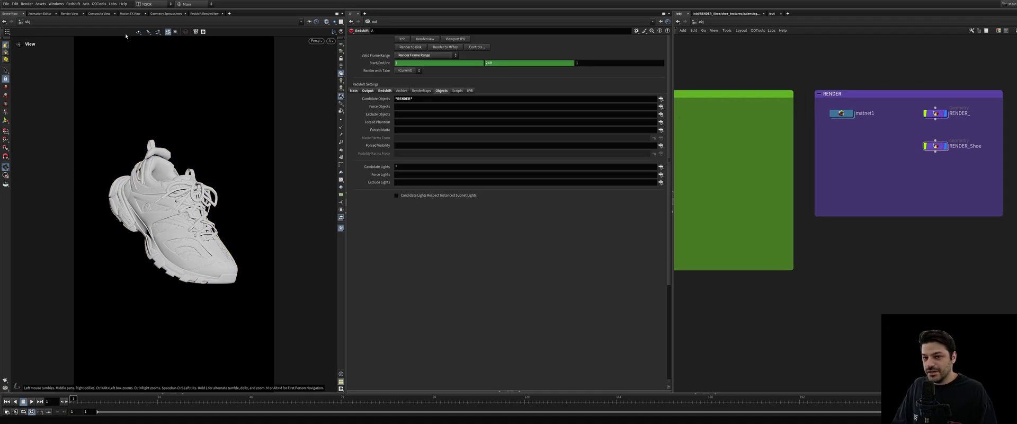
Show the Redshift RenderView and step through the light AOVs of the shoe render to LGT.
click(192, 14)
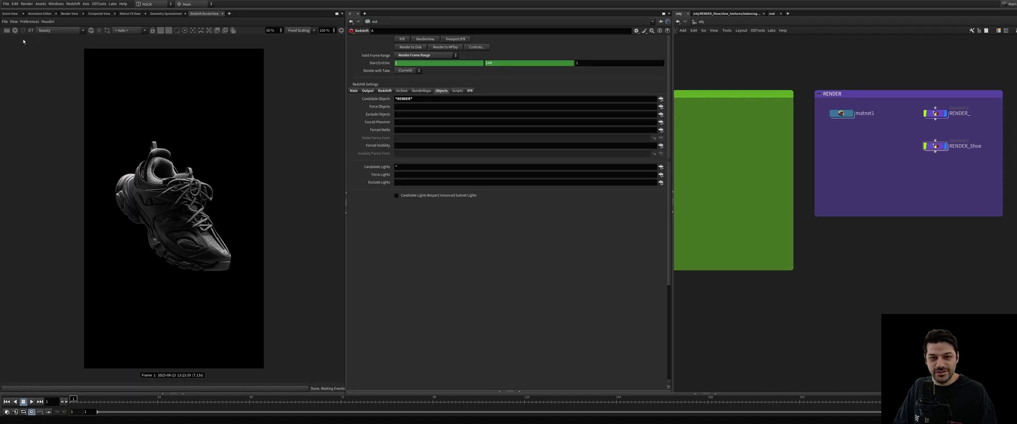
scroll(66, 32, down, 1)
scroll(66, 31, down, 1)
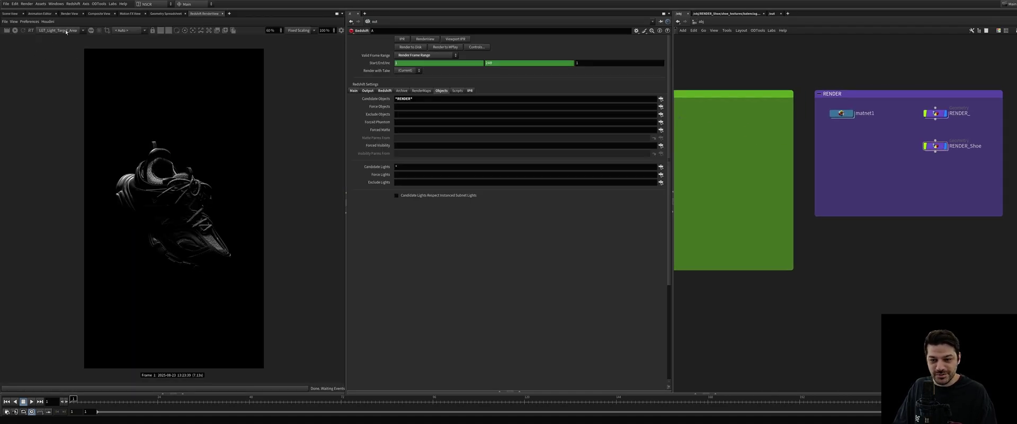
scroll(66, 31, down, 1)
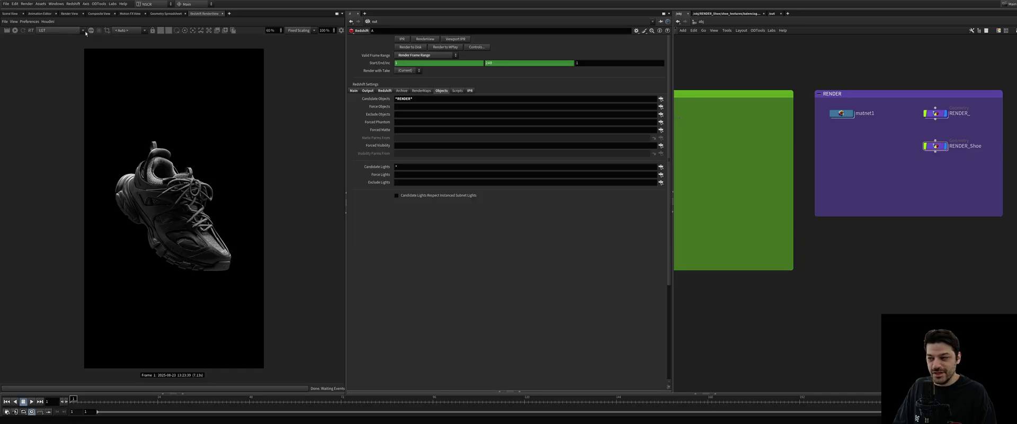
Review the Redshift_AOVs node in the out network, collapsing the Object Position, Puzzle Matte and Z Depth subsections.
click(772, 14)
drag(745, 166, 777, 189)
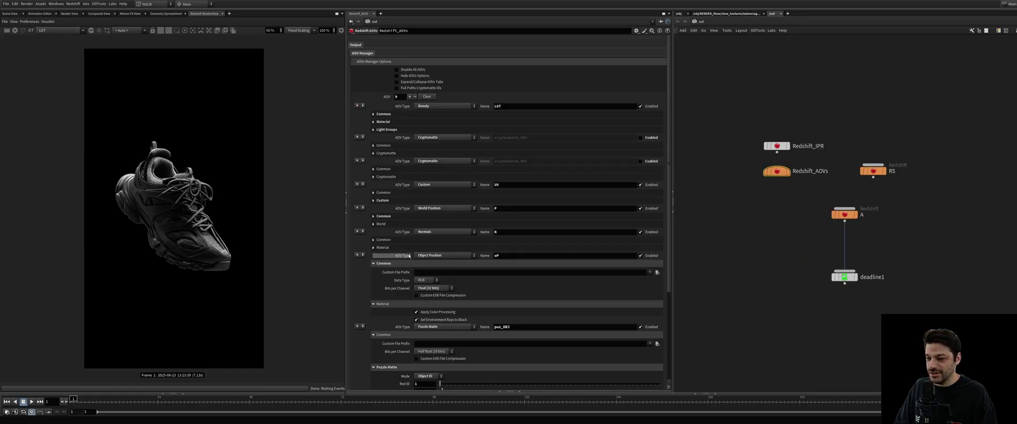
scroll(403, 165, down, 6)
scroll(402, 165, up, 1)
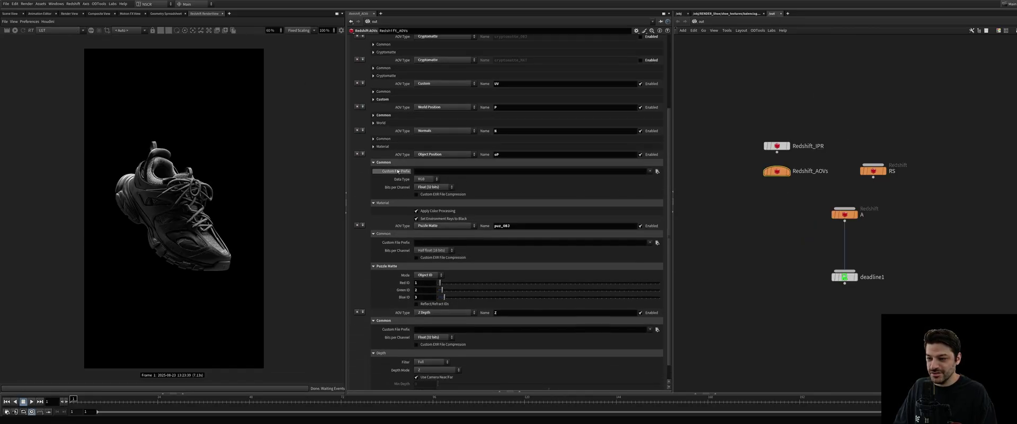
click(389, 163)
click(386, 185)
click(392, 215)
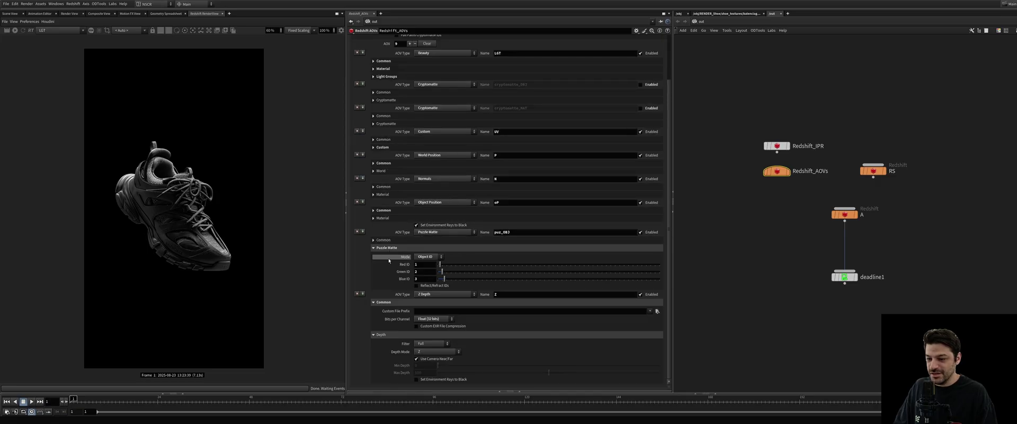
click(386, 247)
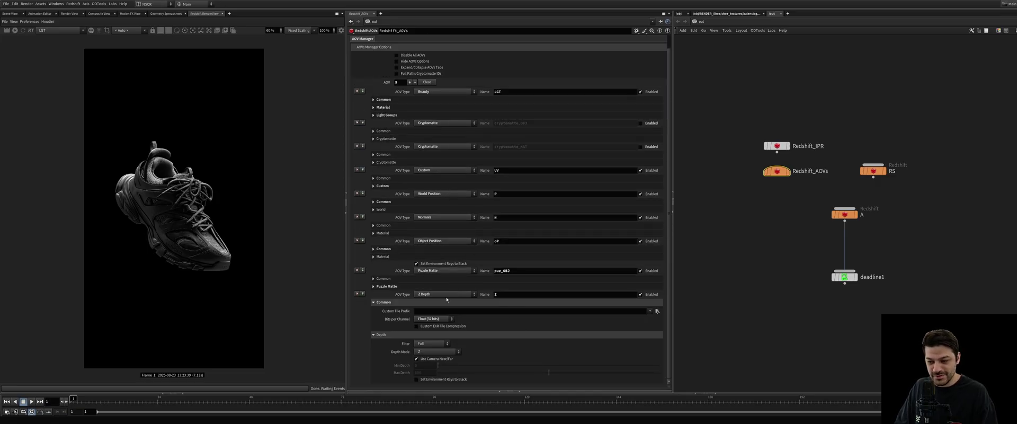
click(383, 303)
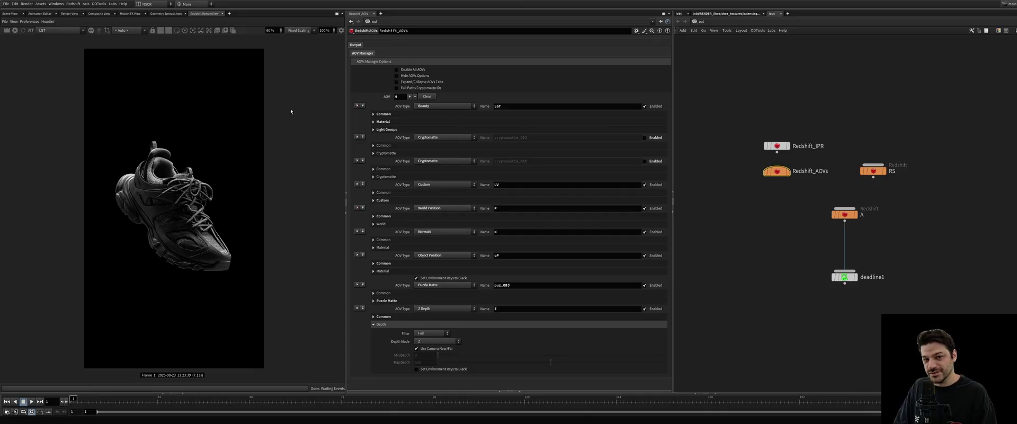
Preview the rendered AOV passes in the render view and return to Beauty.
scroll(62, 30, down, 6)
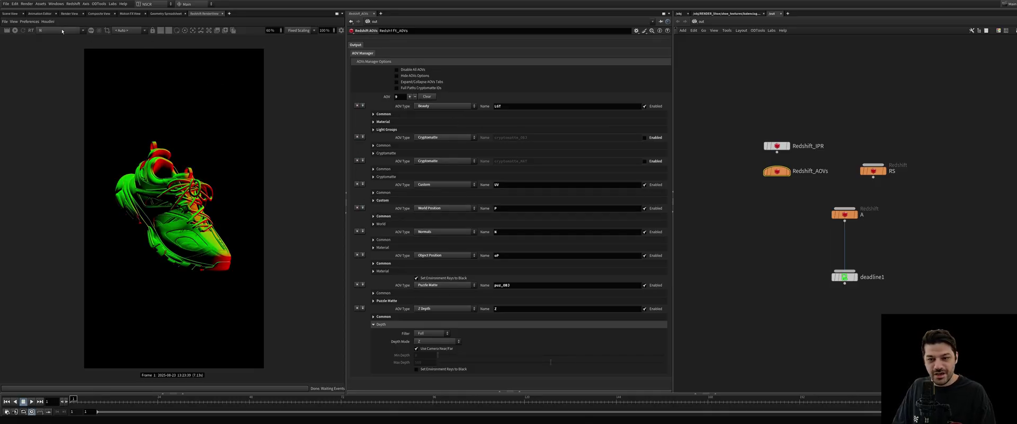
scroll(62, 30, up, 9)
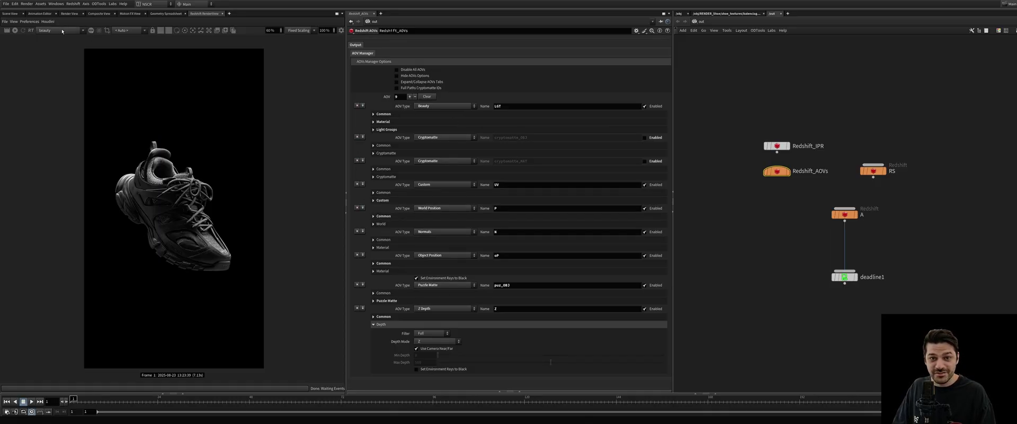
Return to the object network and enter copnet1.
click(679, 13)
scroll(837, 156, up, 3)
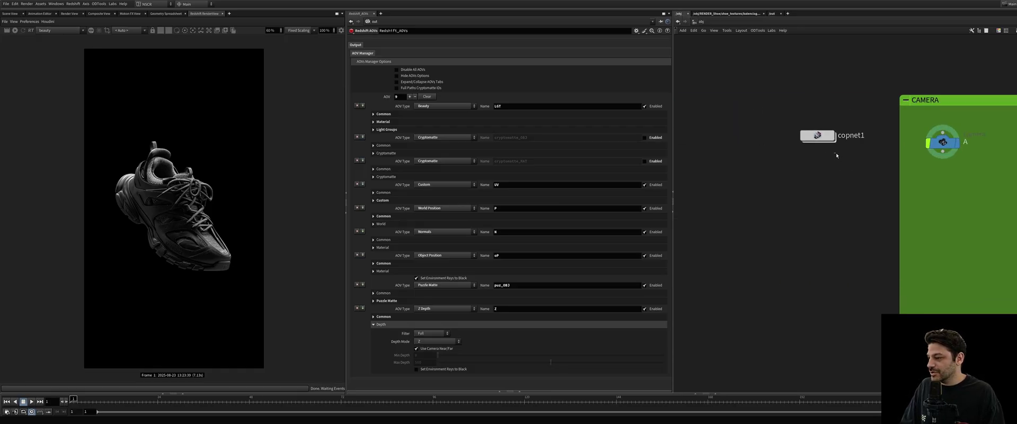
double_click(817, 135)
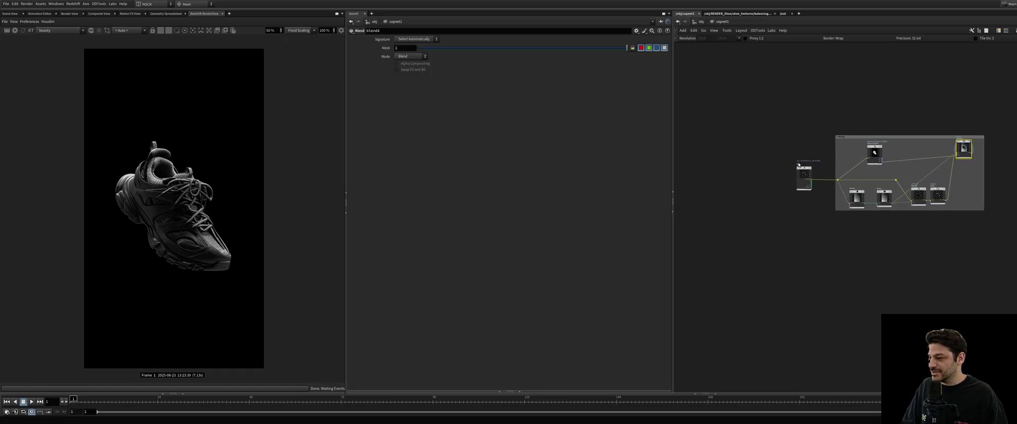
Show the file2 shoe render in the Composite View and frame the whole image.
click(801, 168)
click(107, 14)
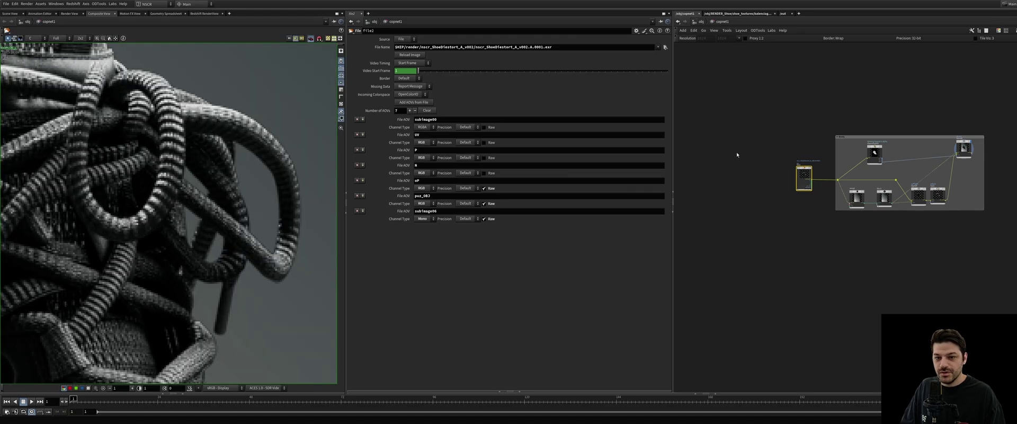
key(r)
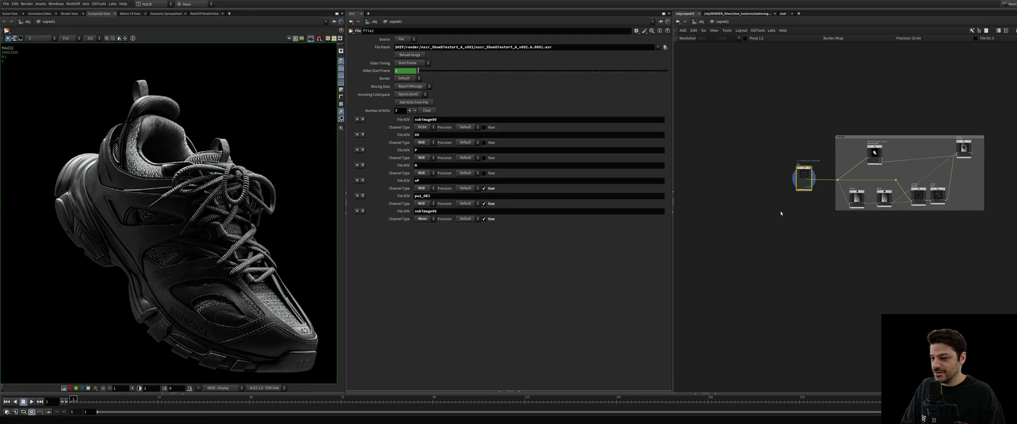
right_drag(200, 212, 146, 220)
middle_drag(219, 217, 188, 207)
mouse_move(185, 206)
right_down()
mouse_move(157, 203)
mouse_move(169, 205)
right_up()
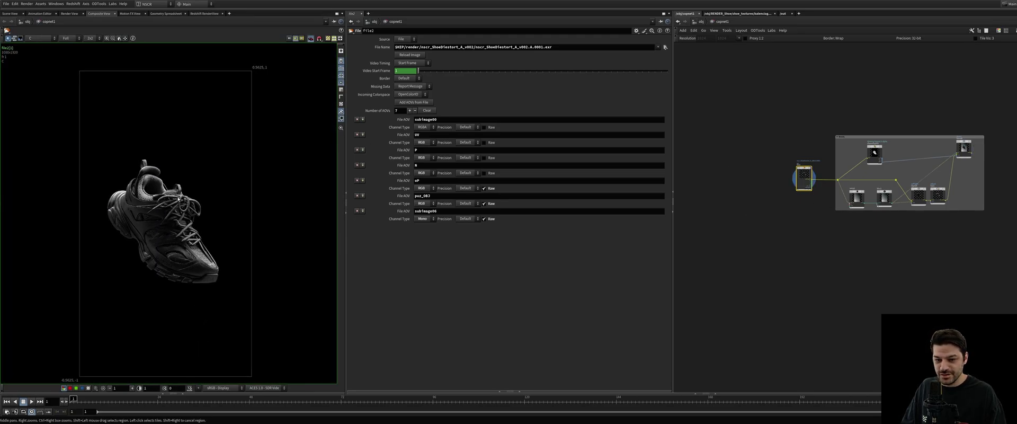
middle_drag(171, 205, 194, 188)
scroll(817, 191, up, 7)
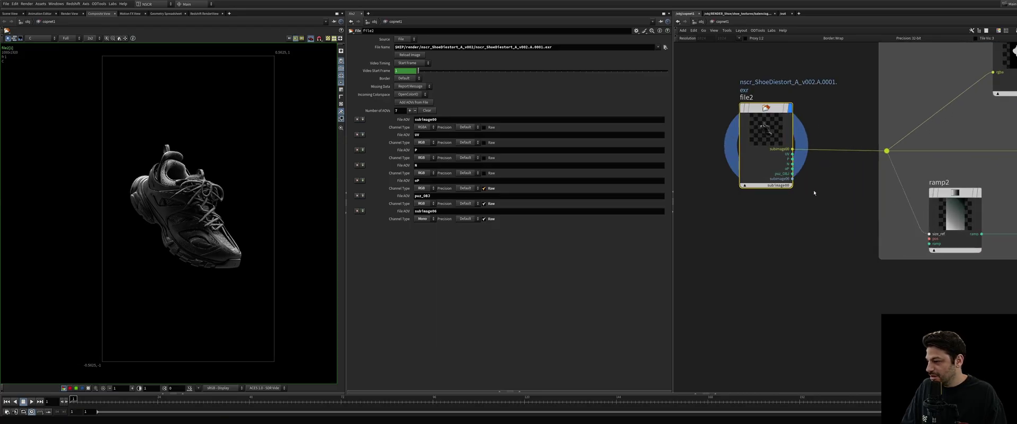
Display the ramp2 gradient from the Beauty box in the viewer and examine its settings.
middle_drag(867, 188, 683, 194)
scroll(682, 195, down, 3)
middle_drag(850, 152, 895, 157)
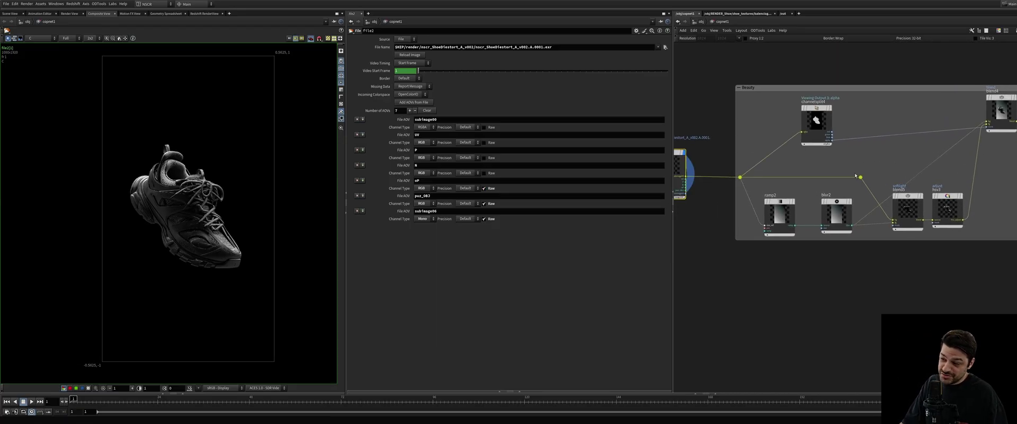
click(796, 205)
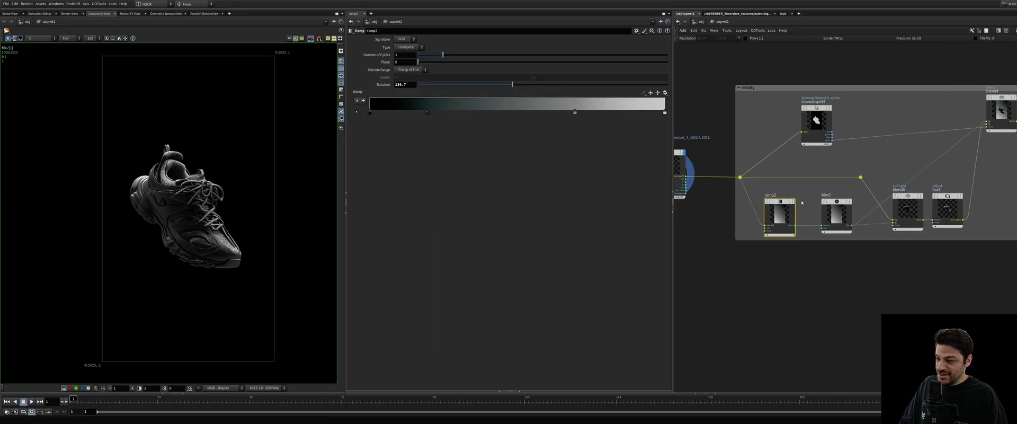
click(787, 278)
click(793, 201)
middle_drag(809, 262, 818, 260)
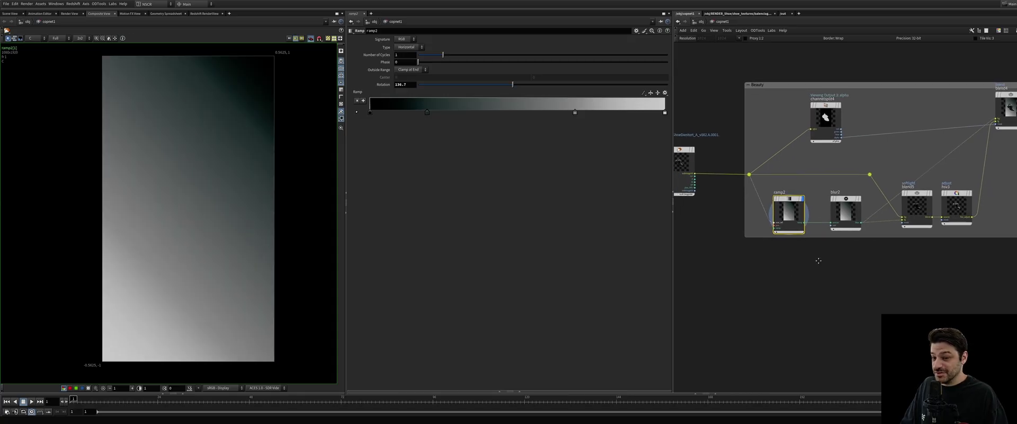
middle_drag(203, 174, 204, 171)
Display the blur2 result and examine its blur settings.
mouse_move(830, 124)
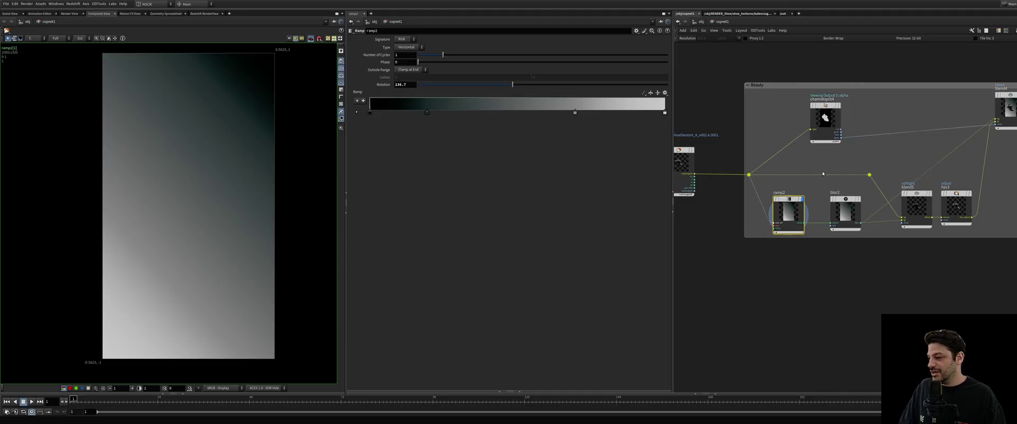
scroll(773, 197, up, 3)
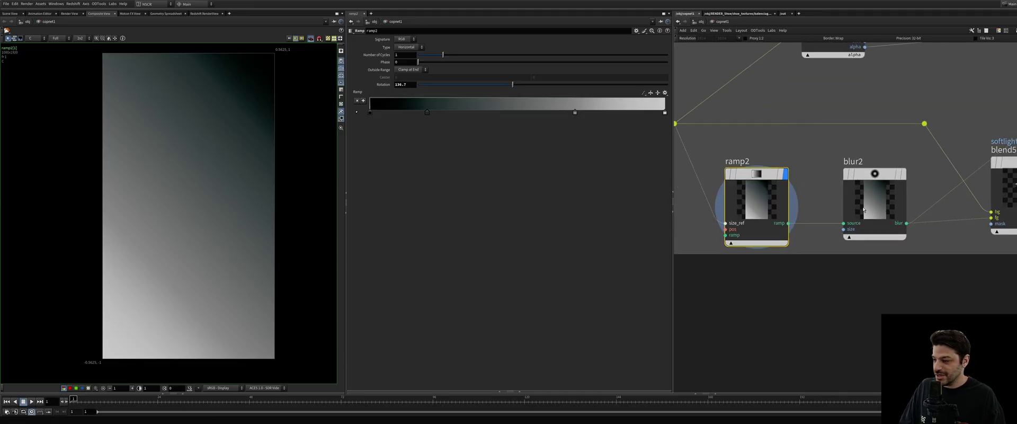
click(877, 196)
click(904, 174)
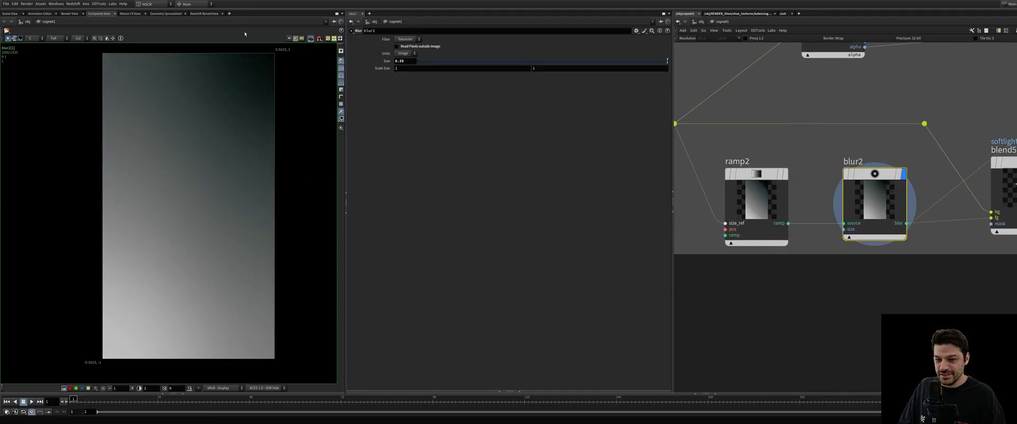
Display the blend4 composite and examine the shoelaces against the gradient background up close.
scroll(853, 126, down, 2)
middle_drag(832, 115, 691, 169)
click(984, 63)
scroll(207, 206, up, 4)
middle_drag(207, 206, 198, 243)
scroll(206, 190, up, 4)
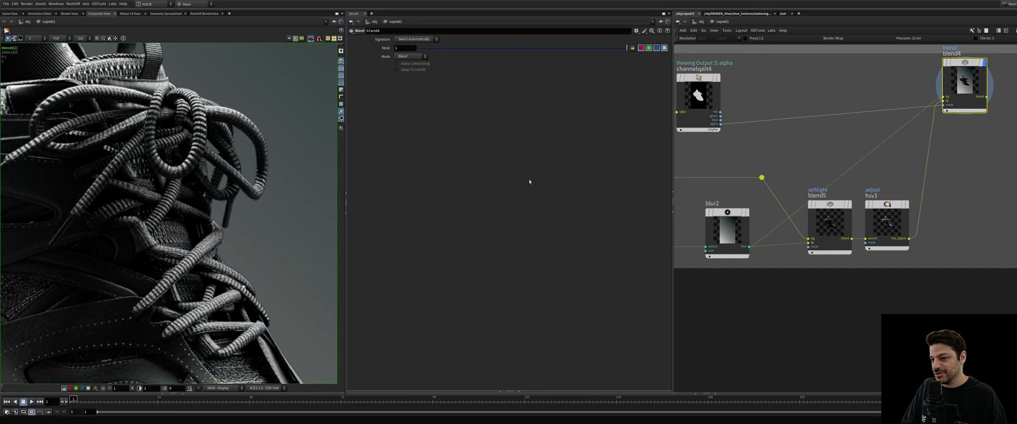
Widen the image viewer and examine the softlight settings of the blend5 node.
drag(346, 148, 366, 149)
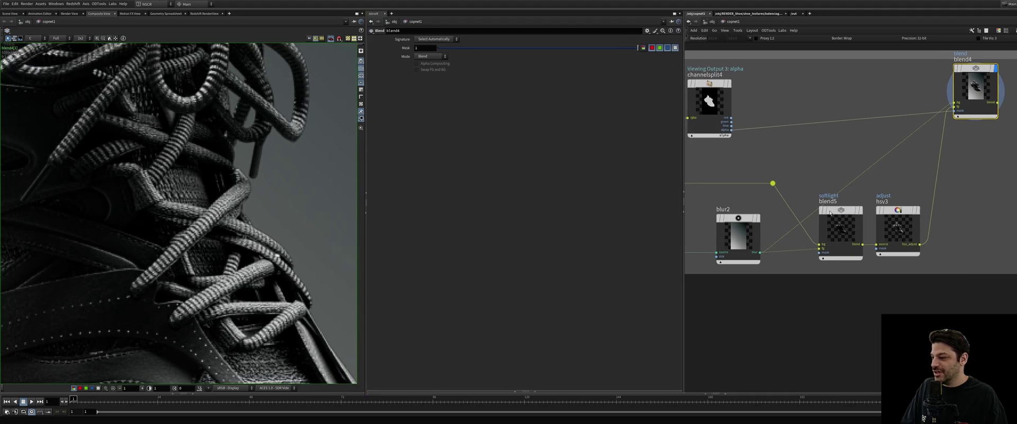
click(832, 227)
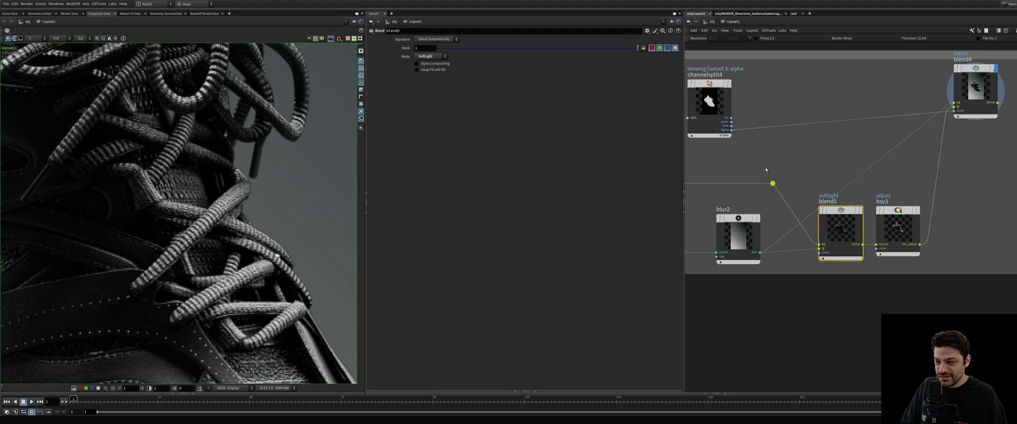
middle_drag(766, 170, 832, 170)
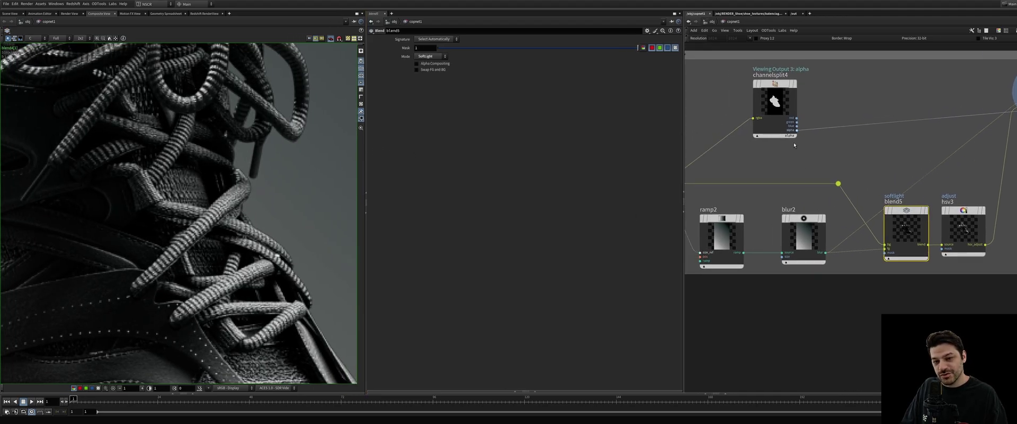
middle_drag(232, 149, 216, 253)
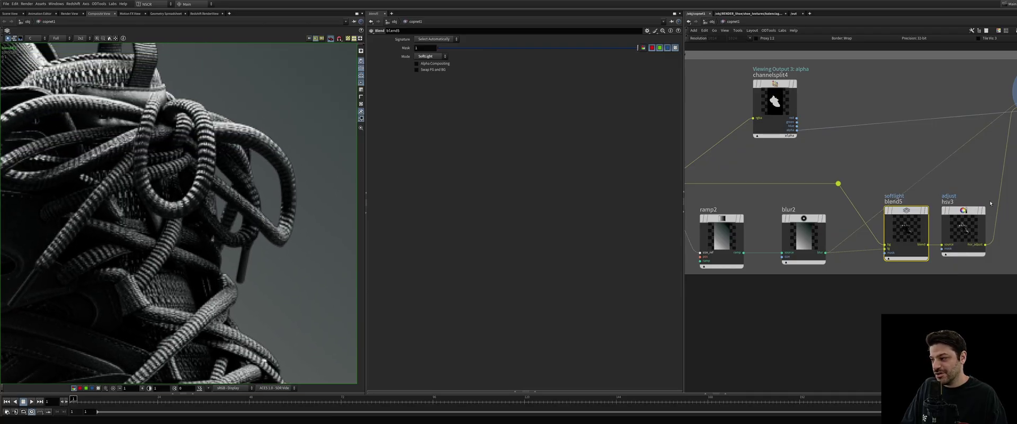
Display the original file2 render and examine the shoelaces up close to compare with the composite.
middle_drag(751, 155, 967, 167)
click(800, 159)
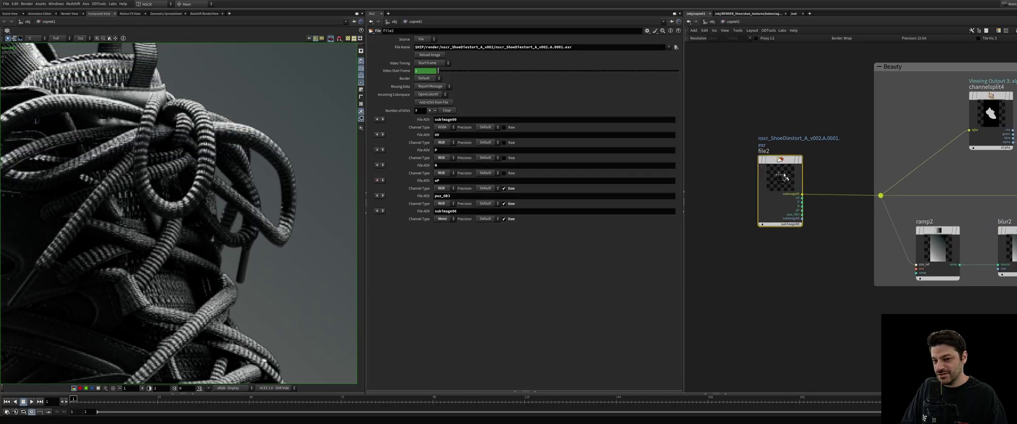
scroll(140, 190, down, 5)
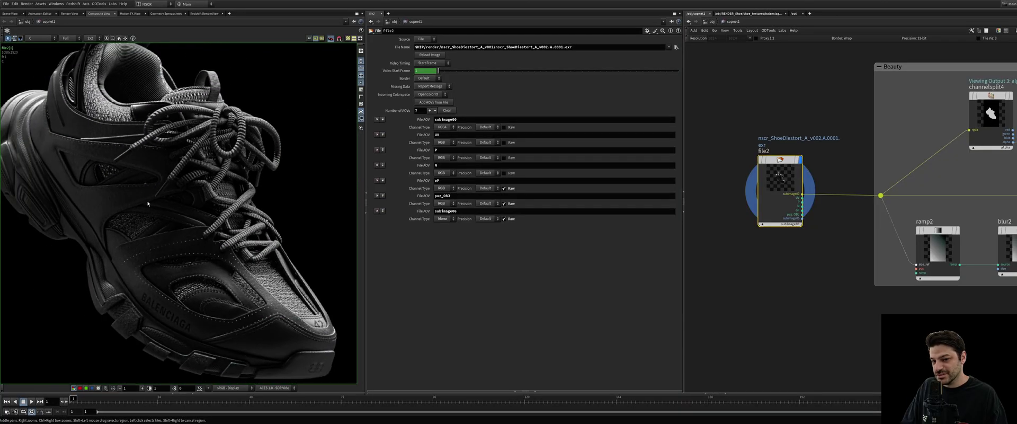
scroll(197, 174, up, 5)
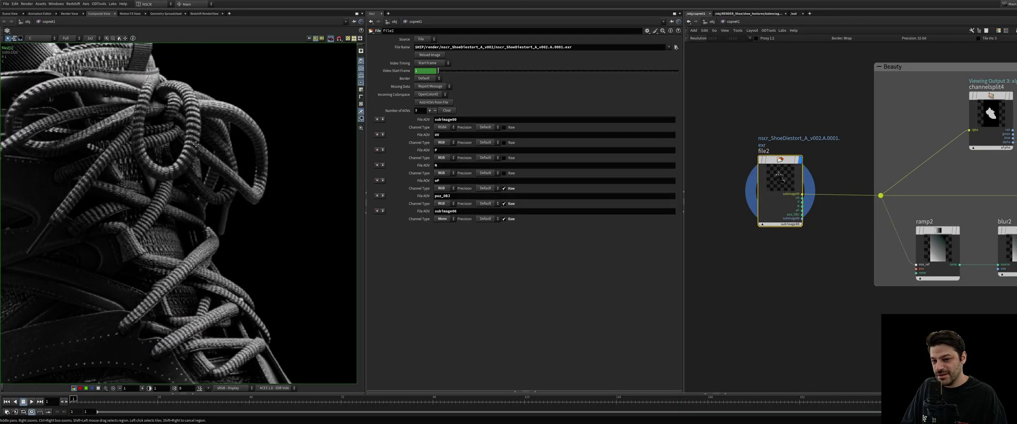
scroll(149, 191, down, 5)
scroll(149, 191, up, 6)
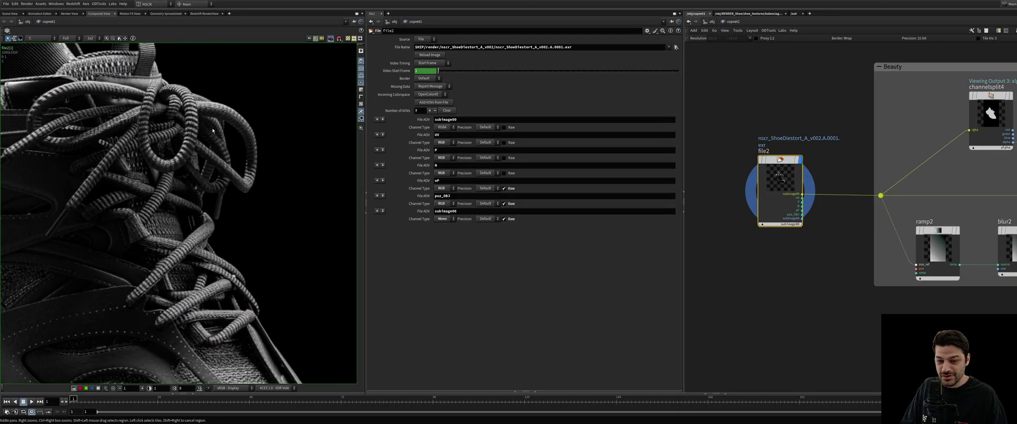
Display the blend5 softlight result and toggle the node's bypass to compare the shoelaces with and without it.
middle_drag(210, 140, 221, 153)
scroll(900, 190, down, 4)
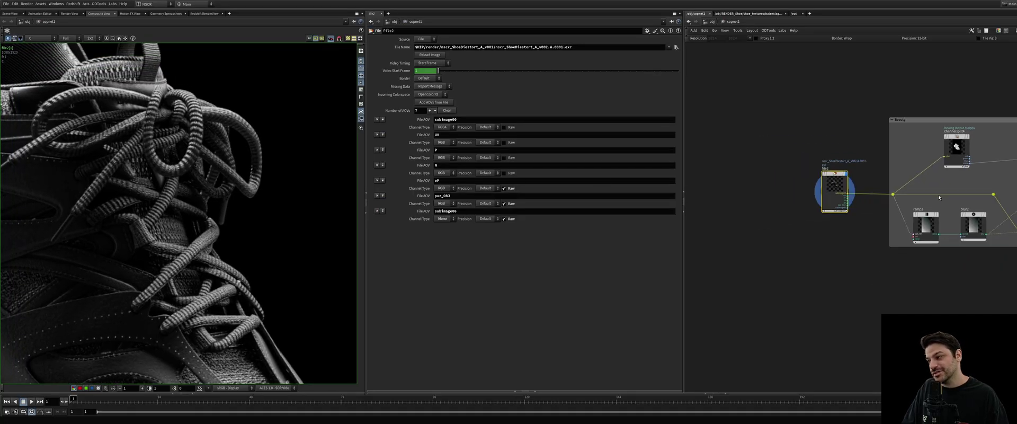
middle_drag(933, 195, 753, 182)
scroll(852, 212, up, 5)
click(853, 219)
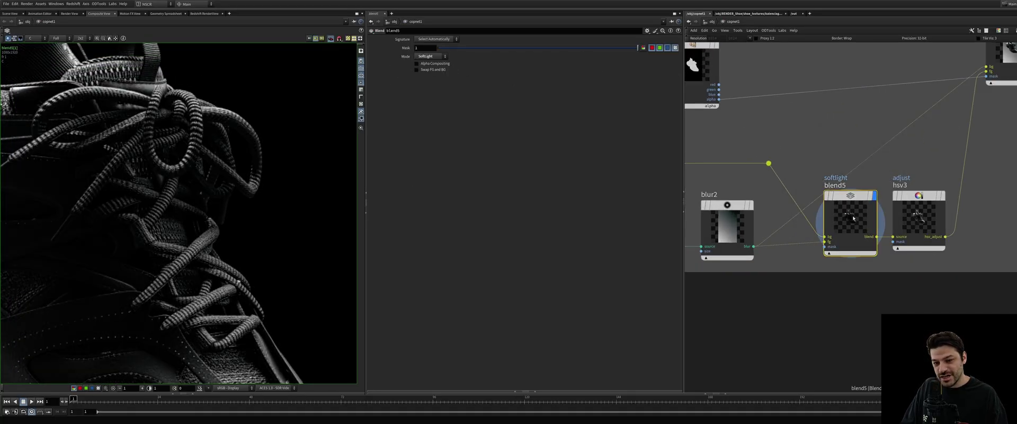
key(b)
key(b)
Display the hsv3 adjustment result and examine its effect on the shoelaces up close.
click(916, 214)
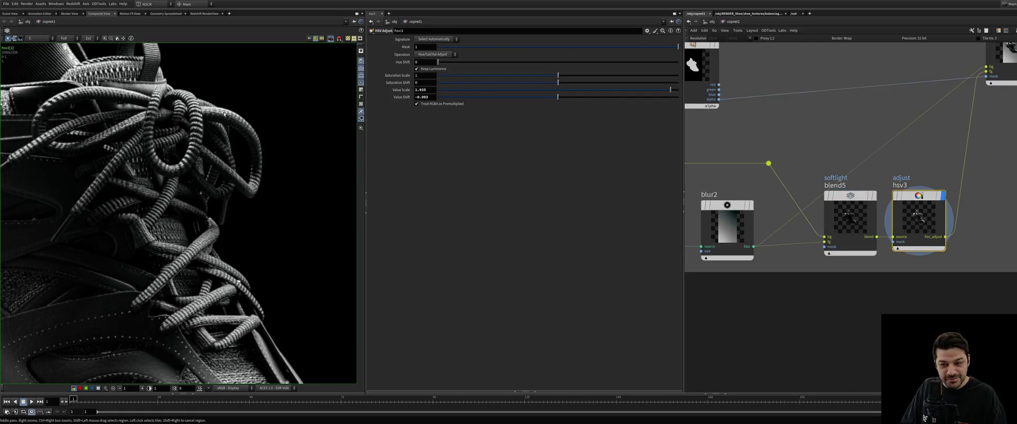
scroll(216, 141, up, 3)
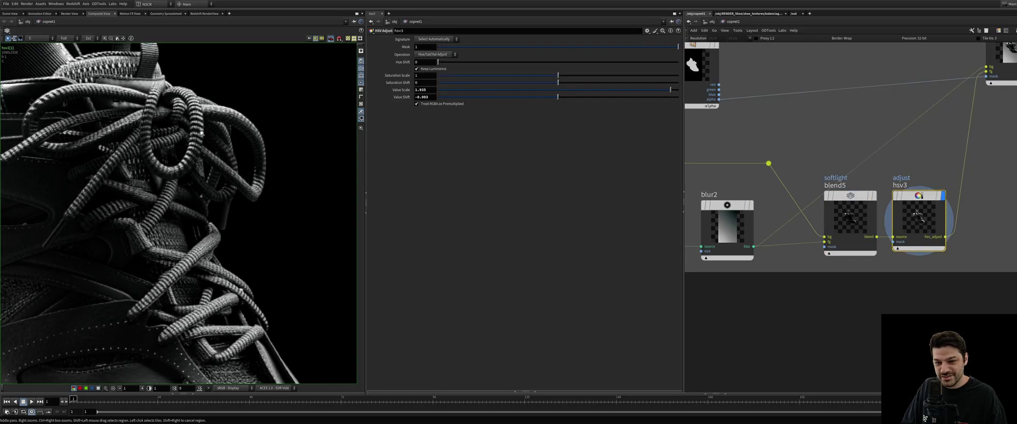
middle_drag(215, 141, 220, 143)
Display blend4, select blend5 and hsv3 together, and toggle their bypass to compare the shoelaces against the background.
middle_drag(946, 132, 893, 199)
click(961, 112)
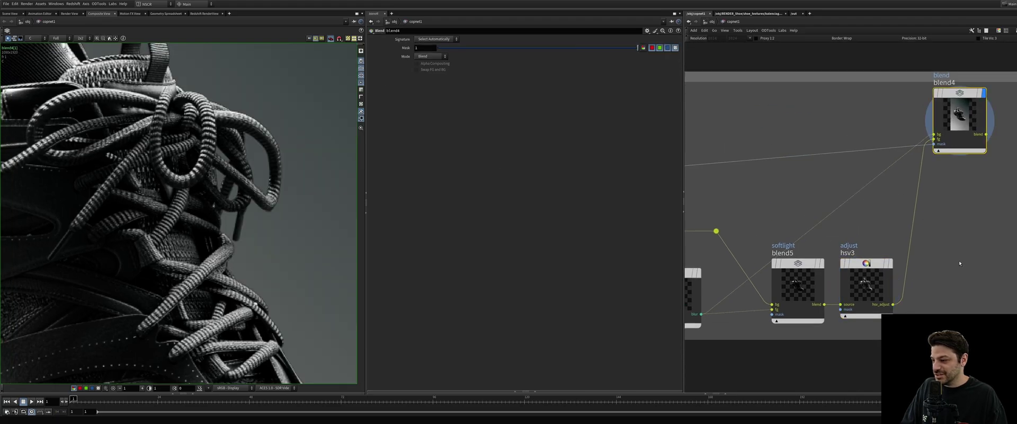
middle_drag(959, 261, 974, 223)
drag(902, 190, 792, 266)
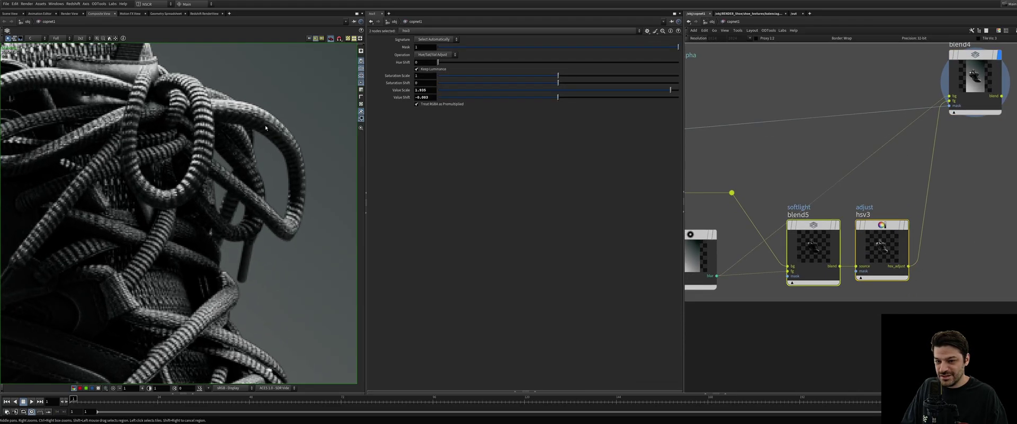
key(b)
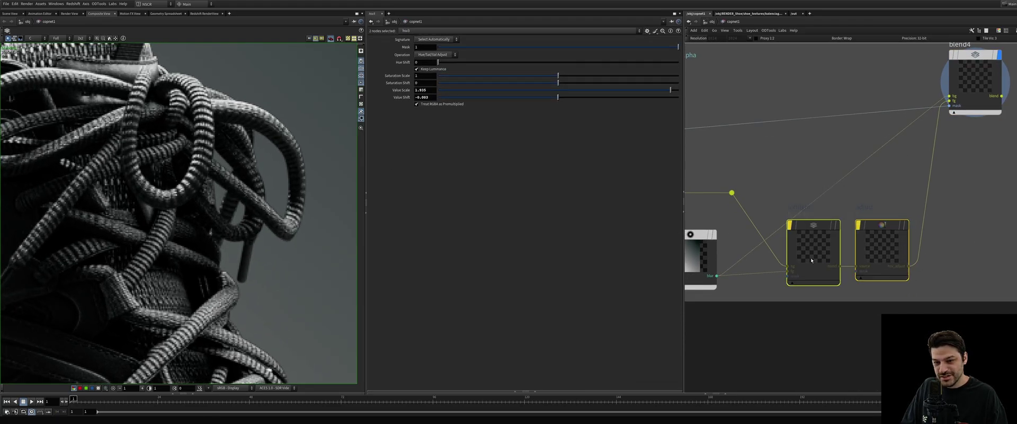
key(b)
key(b)
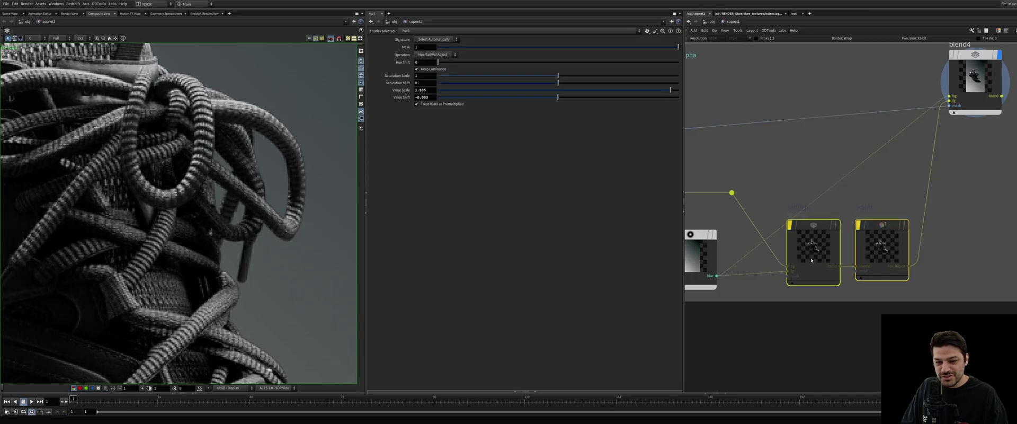
key(b)
View the whole shoe composite and compare it with blend5 and hsv3 bypassed and active.
scroll(171, 204, down, 5)
scroll(172, 204, down, 4)
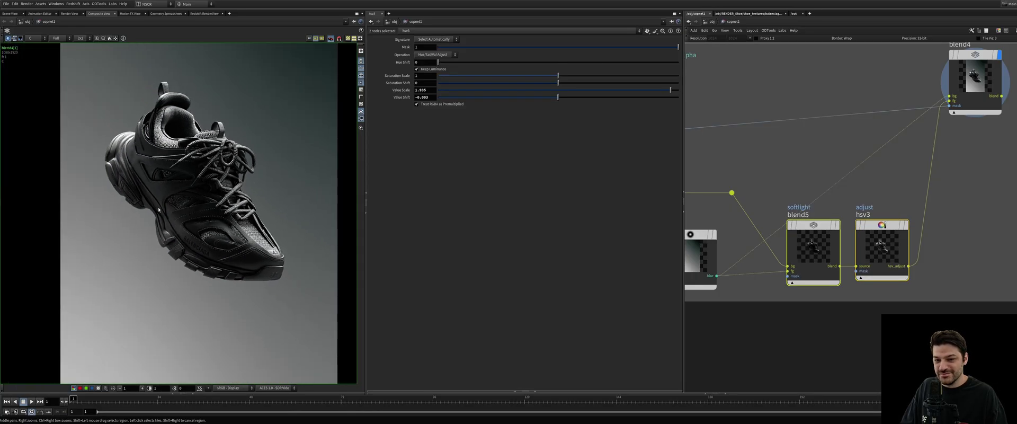
key(b)
key(b)
key(b)
key(b)
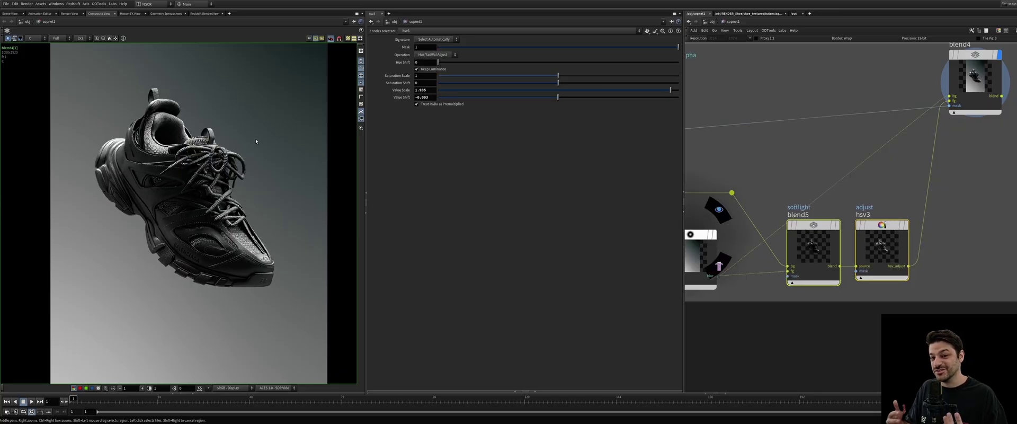
Add a Distort node outside the Beauty box, fed by blend4's output, and display its result.
scroll(779, 186, down, 3)
middle_drag(778, 187, 844, 151)
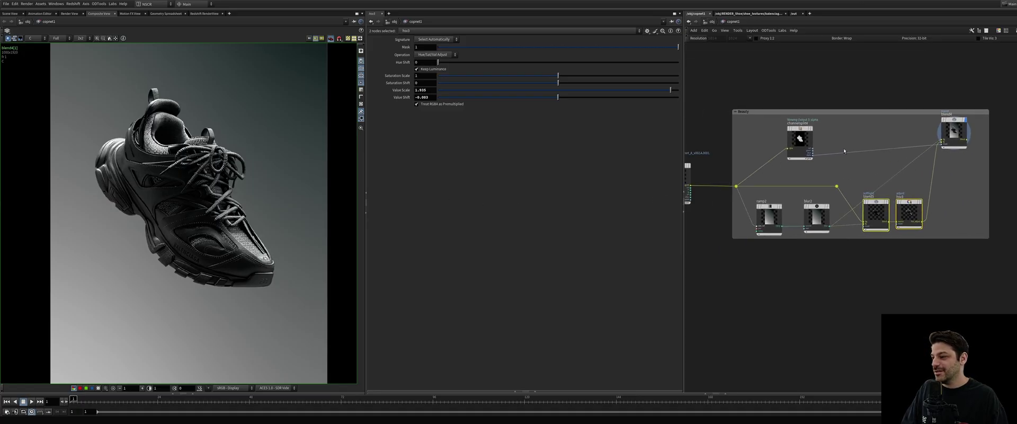
middle_drag(1007, 157, 802, 163)
scroll(868, 133, up, 3)
middle_drag(867, 133, 925, 157)
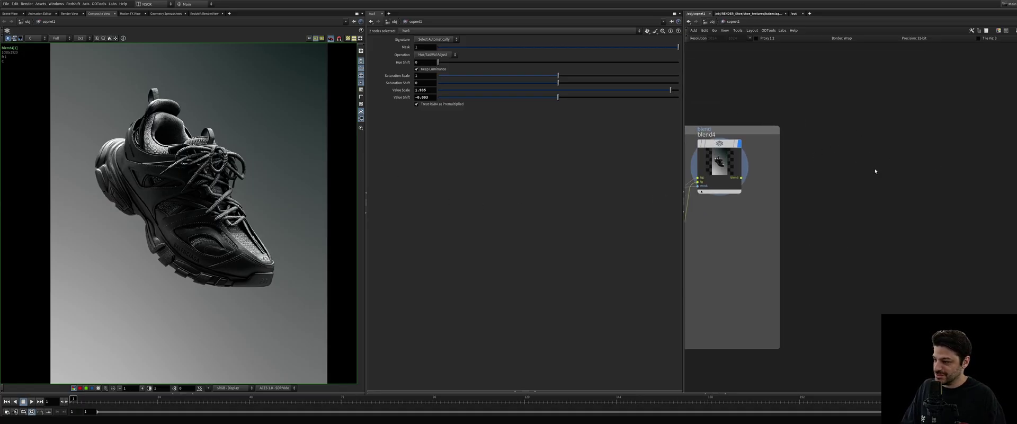
click(861, 168)
key(Tab)
text(rop)
key(Return)
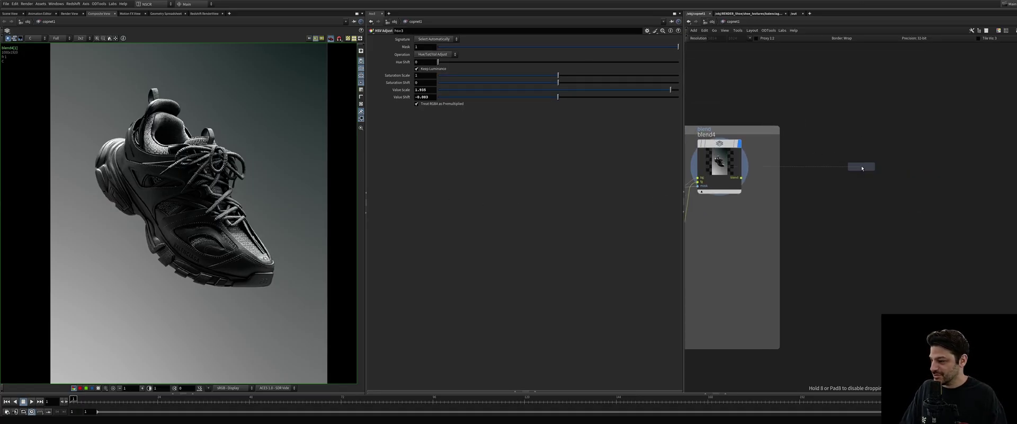
click(862, 168)
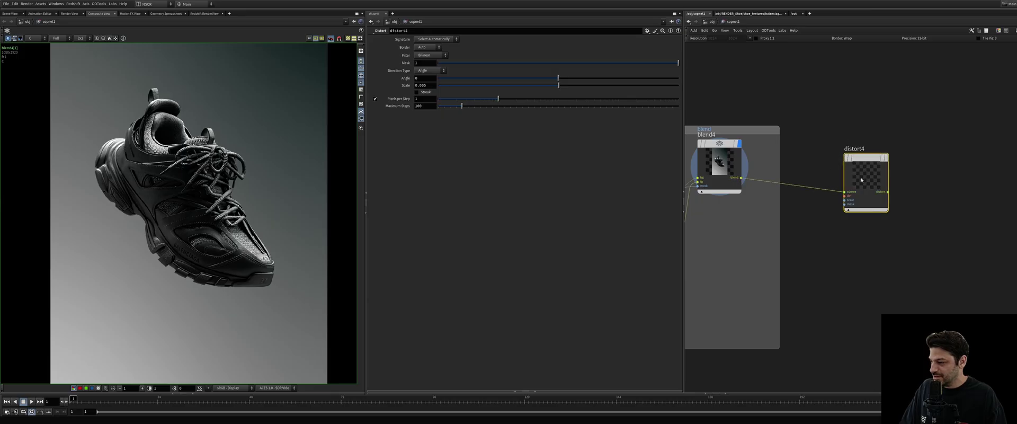
drag(861, 180, 885, 165)
click(909, 143)
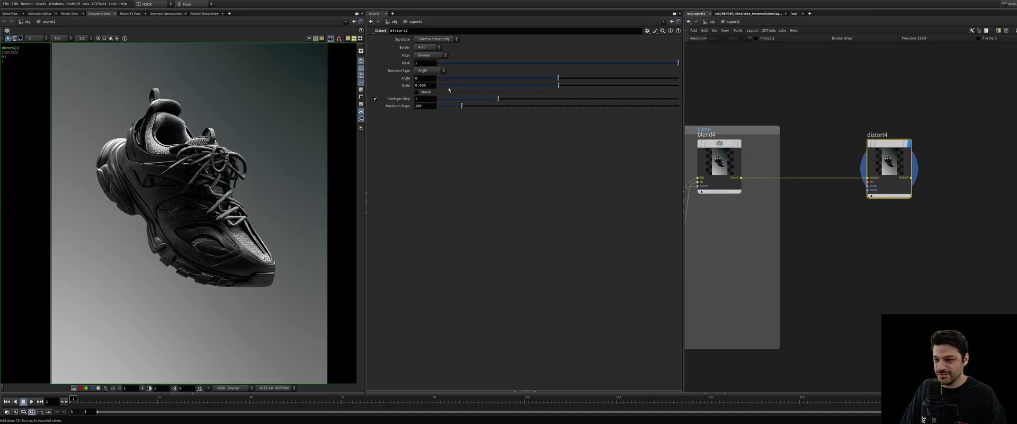
Raise the Distort node's Scale to about 0.33 and enable Streak.
drag(564, 87, 598, 88)
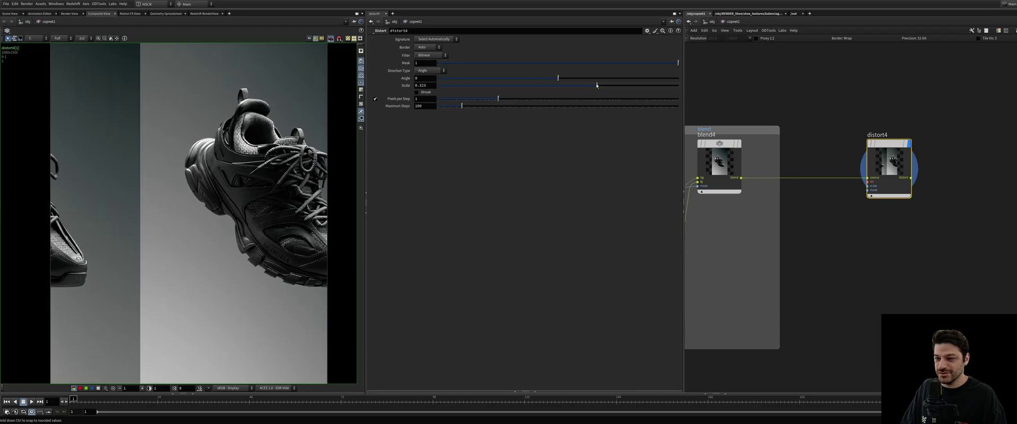
click(418, 92)
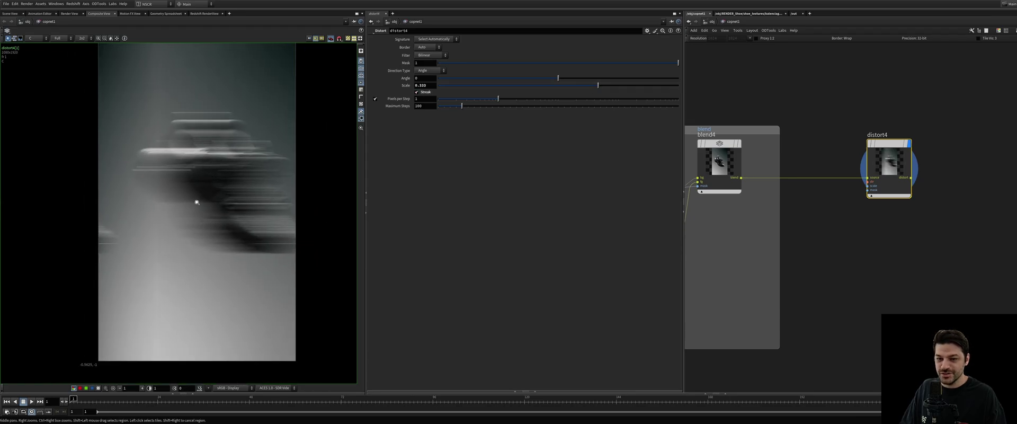
middle_drag(214, 190, 216, 178)
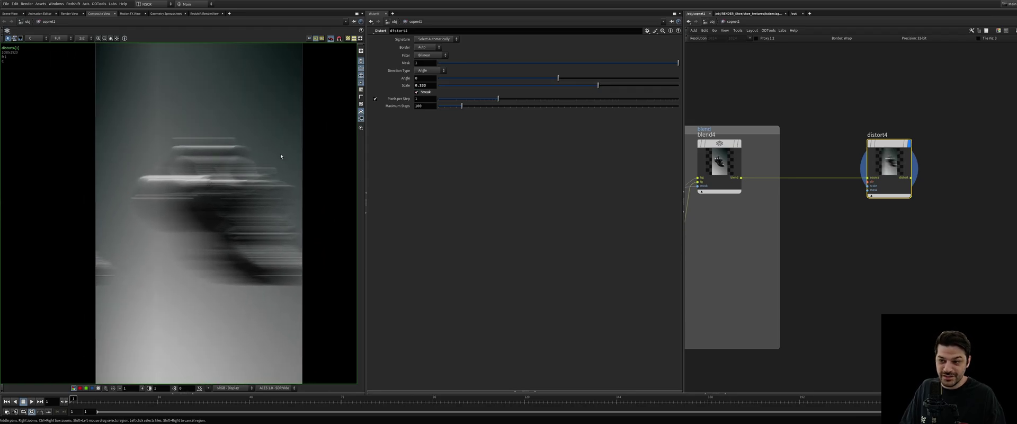
Add a UV Map node between blend4 and distort4, placed below their connecting wire.
key(Tab)
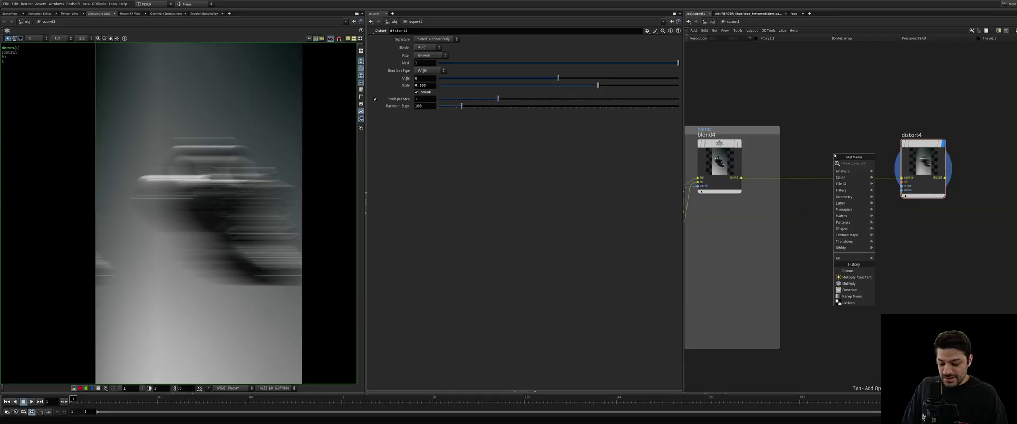
text(u)
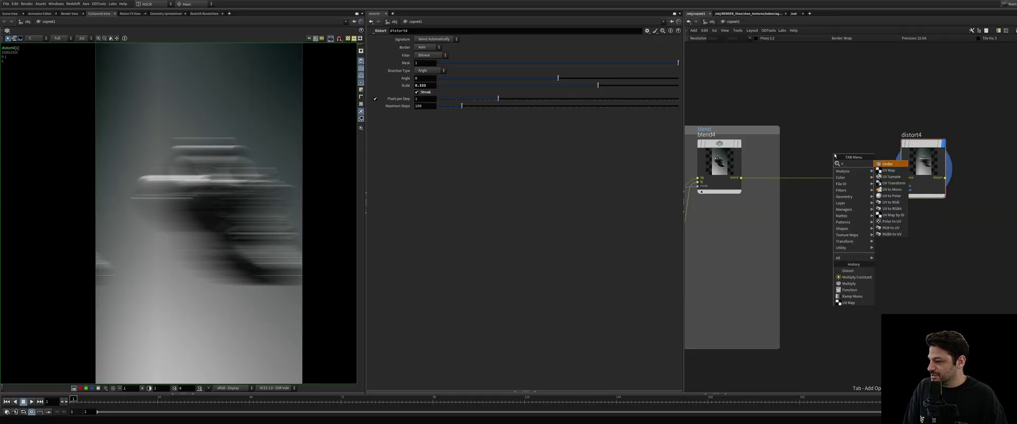
key(Down)
key(Return)
click(844, 225)
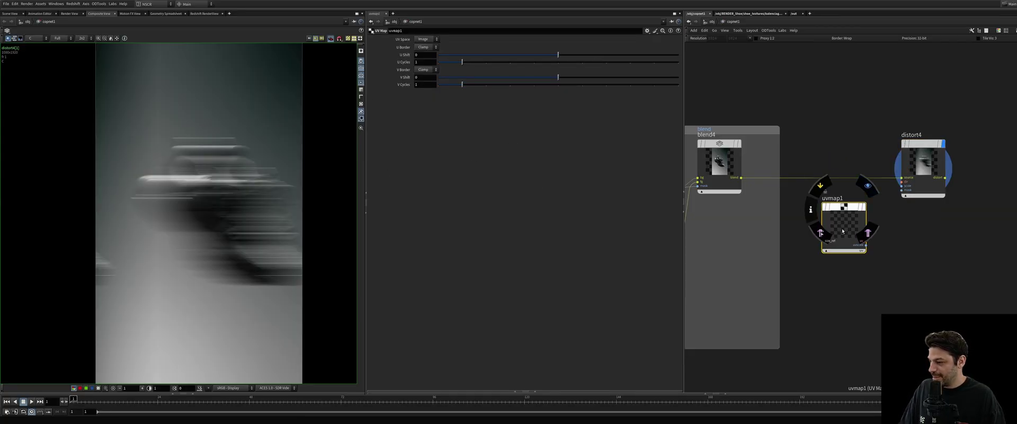
Connect blend4's output to uvmap1's size_ref input and display the UV map.
click(741, 156)
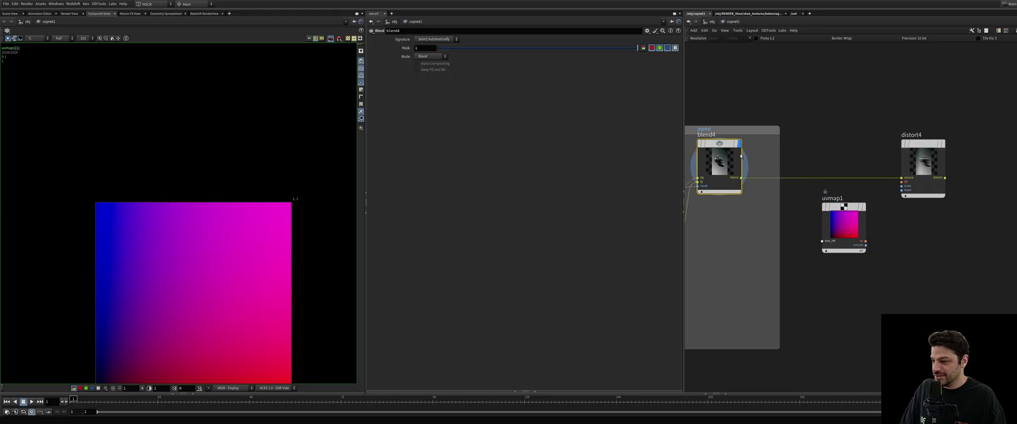
scroll(772, 205, up, 3)
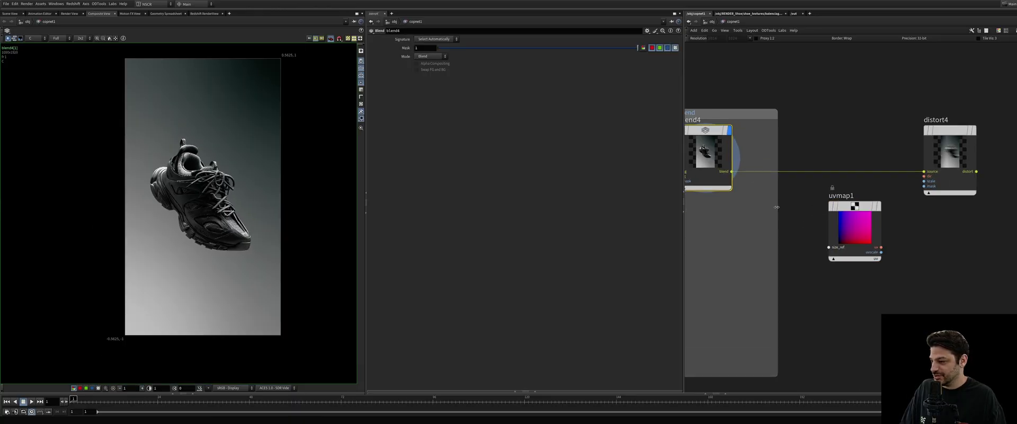
click(741, 178)
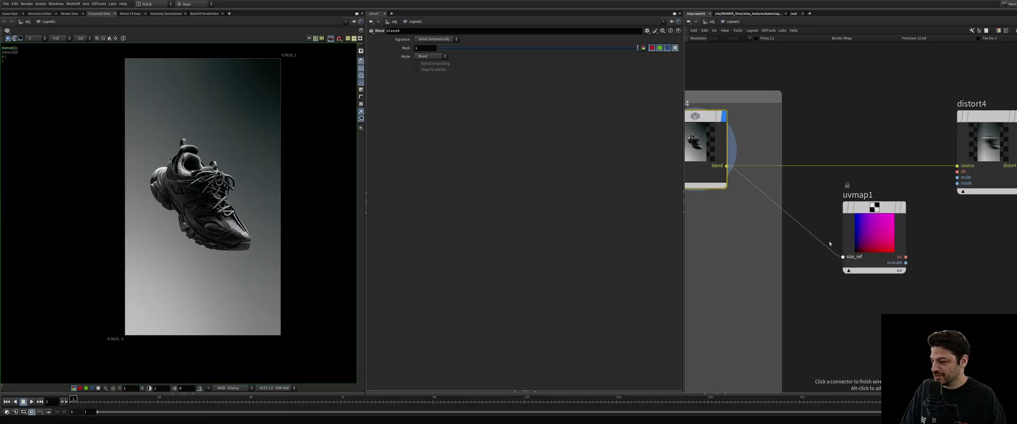
click(842, 257)
click(883, 226)
scroll(247, 173, down, 2)
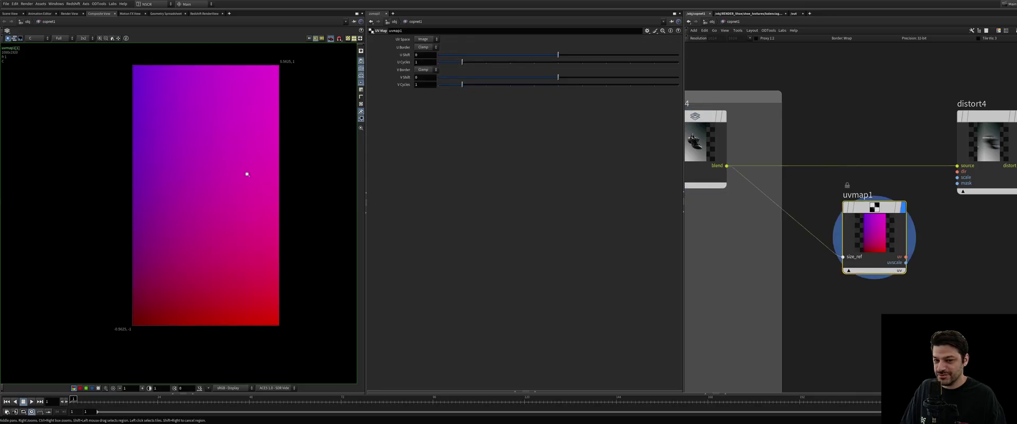
middle_drag(248, 173, 235, 186)
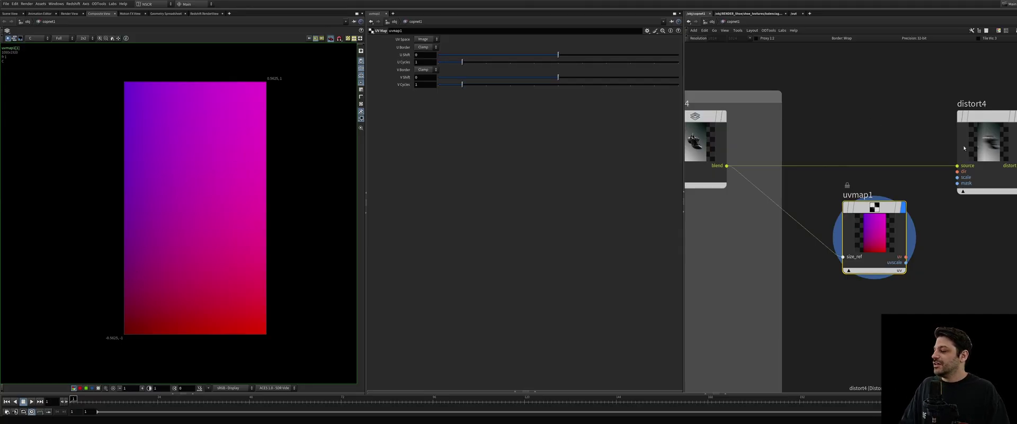
Compare the distort4 result with the UV map, and set uvmap1's U Cycles to 0.
click(992, 148)
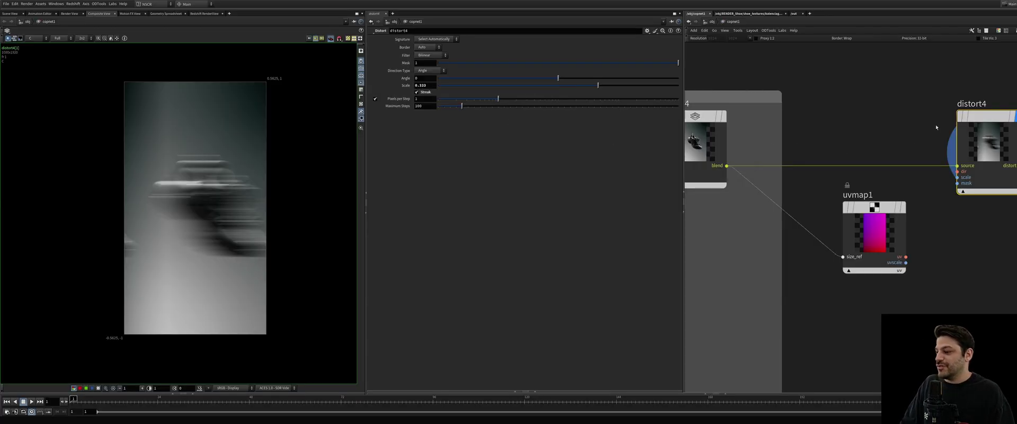
click(867, 232)
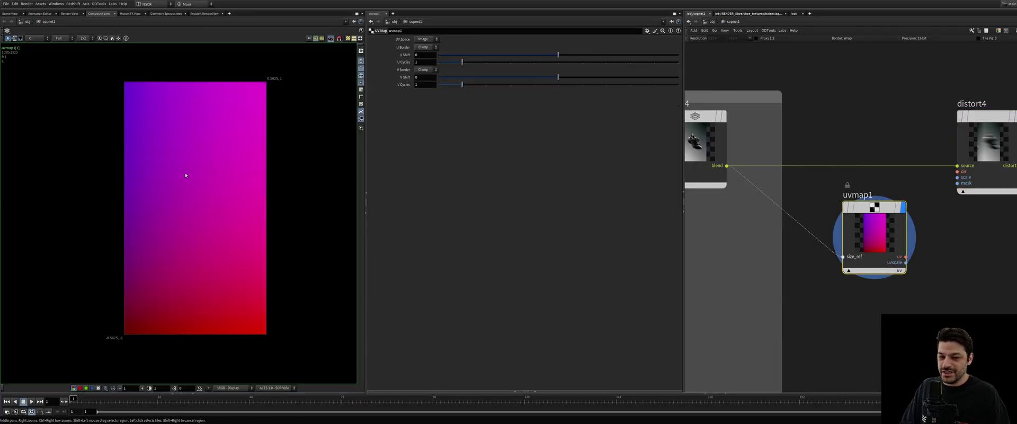
double_click(431, 62)
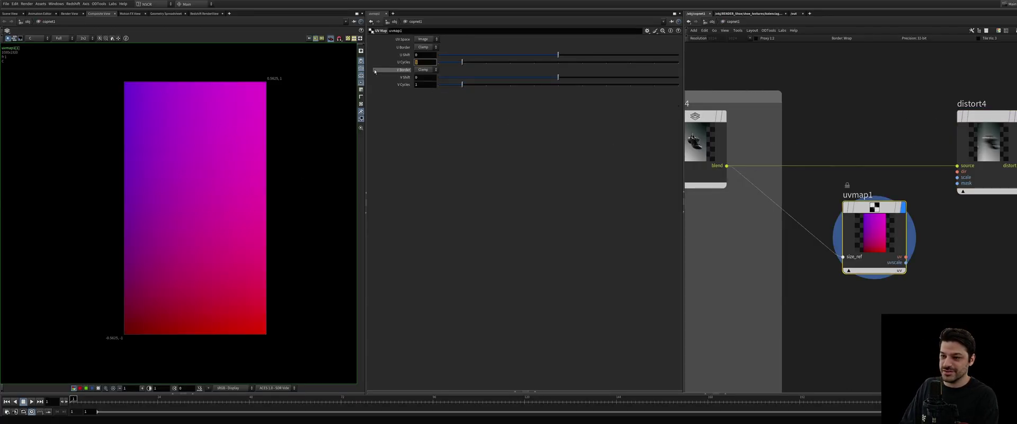
text(0)
key(Return)
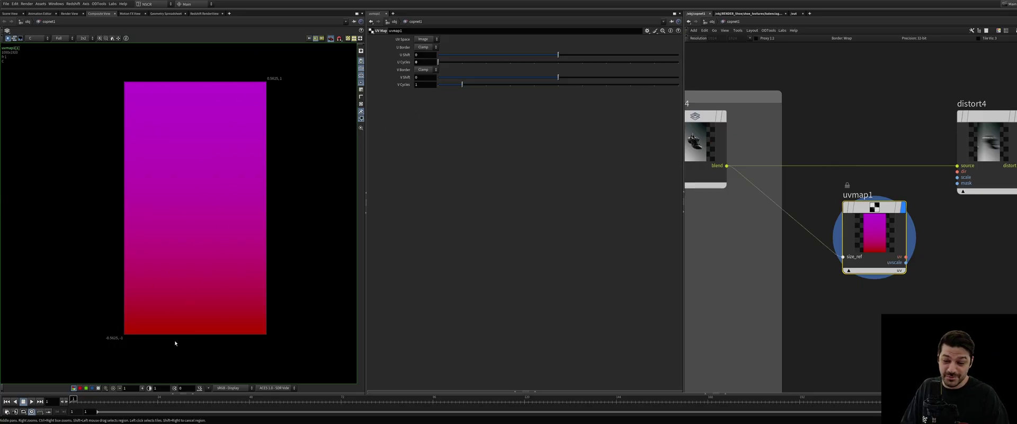
Display distort4 and connect uvmap1's uv output to its dir input.
middle_drag(878, 234, 850, 249)
click(933, 203)
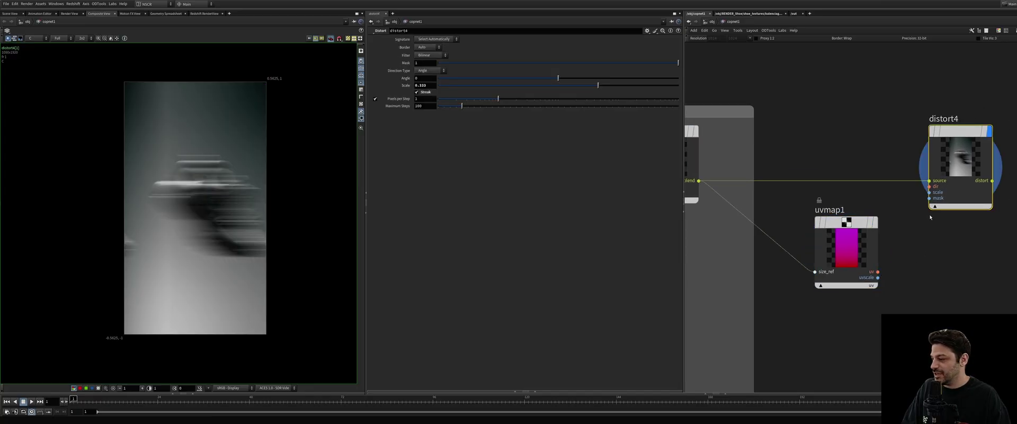
click(878, 272)
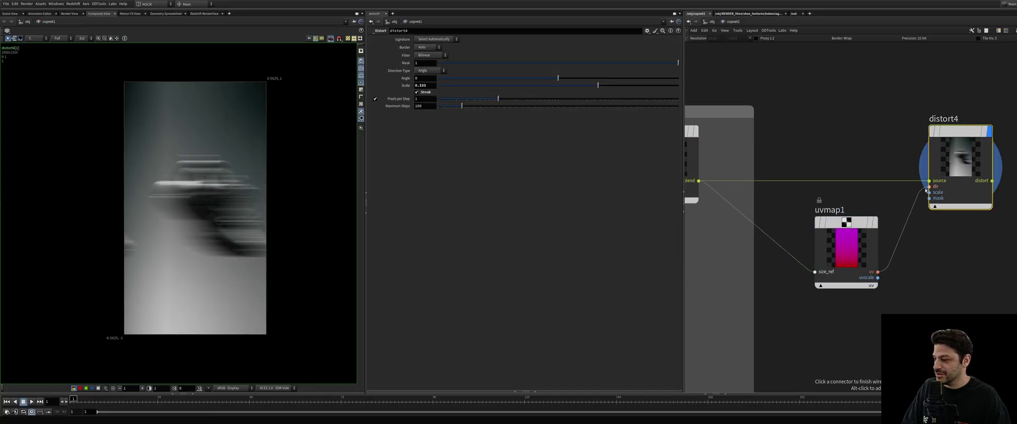
click(926, 189)
Examine the vertically streaked shoe and raise distort4's Scale to about 0.77.
scroll(199, 202, up, 8)
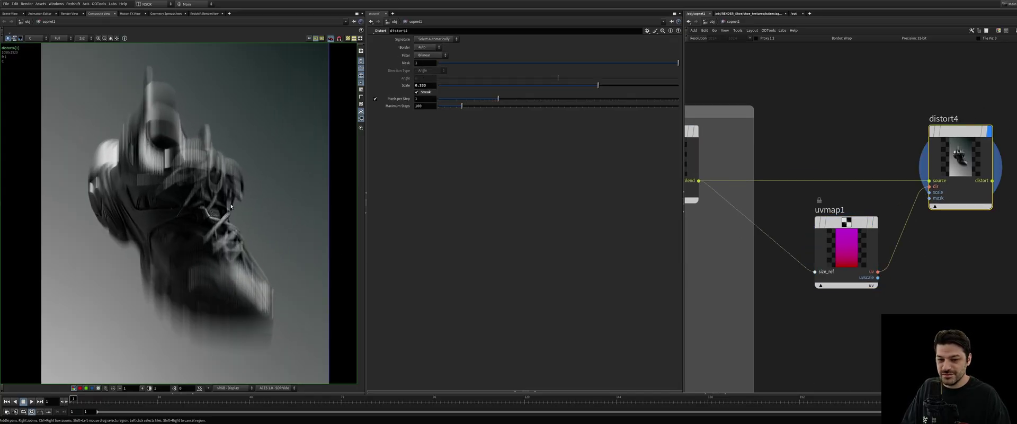
scroll(200, 202, down, 1)
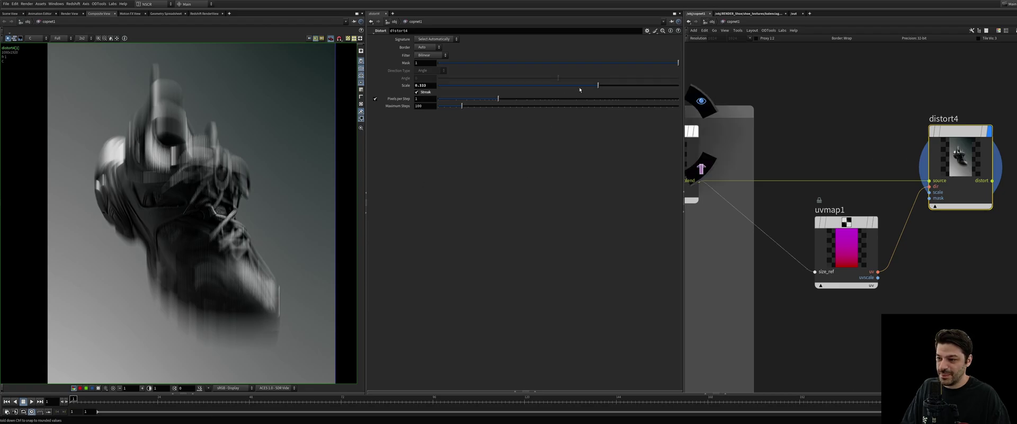
drag(580, 89, 662, 96)
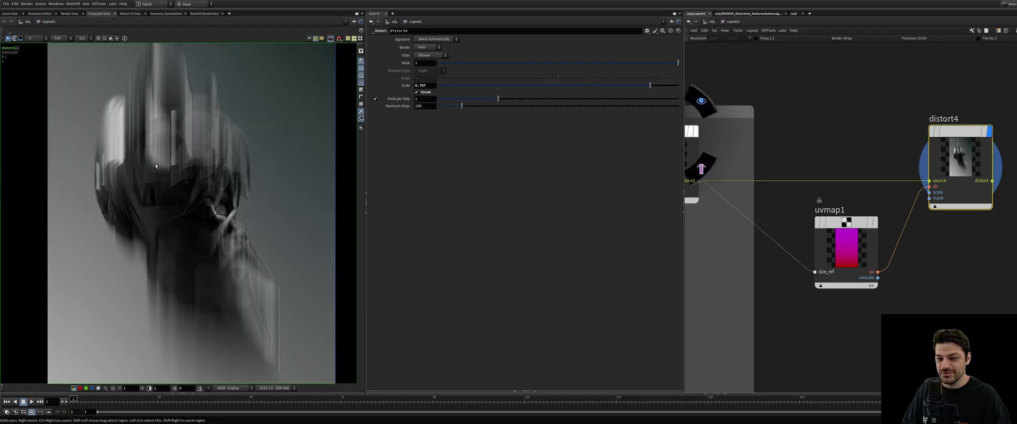
Add a Ramp node below uvmap1 in the copnet1 network.
right_drag(155, 167, 123, 180)
mouse_move(173, 177)
middle_down()
mouse_move(191, 172)
mouse_move(178, 180)
middle_up()
right_drag(178, 175, 230, 151)
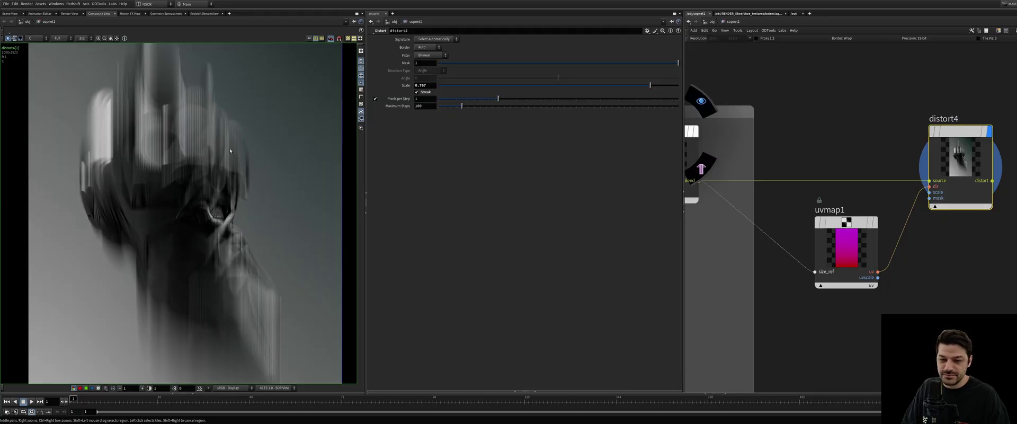
scroll(190, 229, up, 2)
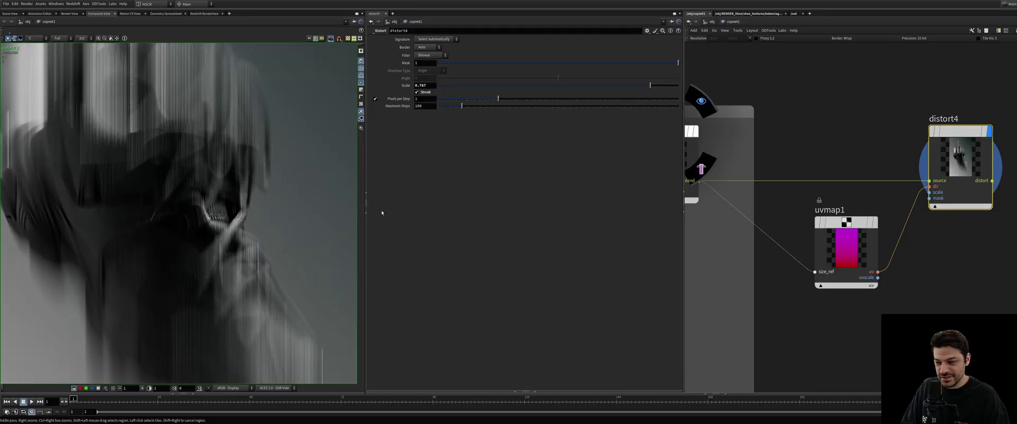
middle_drag(863, 307, 840, 240)
drag(823, 185, 809, 165)
click(824, 238)
key(Tab)
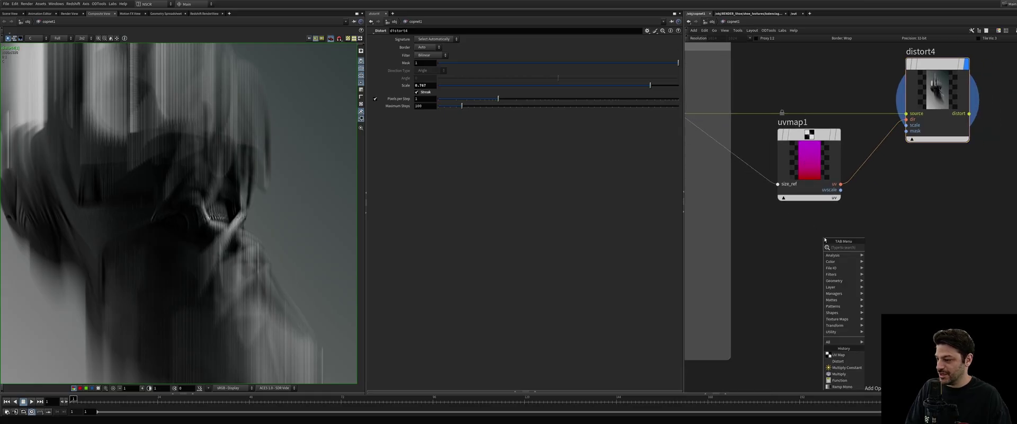
text(ramp)
key(Return)
click(817, 236)
scroll(753, 194, down, 1)
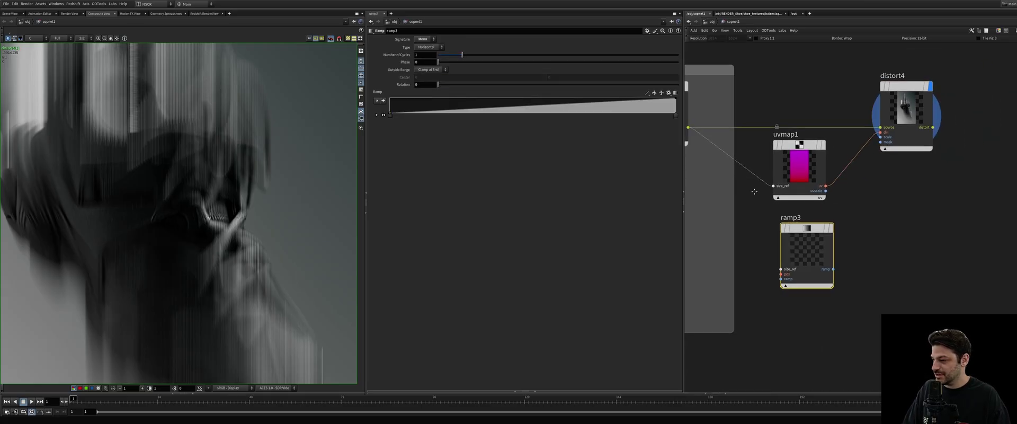
Connect blend4's output to ramp3's size_ref input and display the ramp.
middle_drag(755, 192, 802, 206)
drag(736, 142, 861, 263)
click(871, 244)
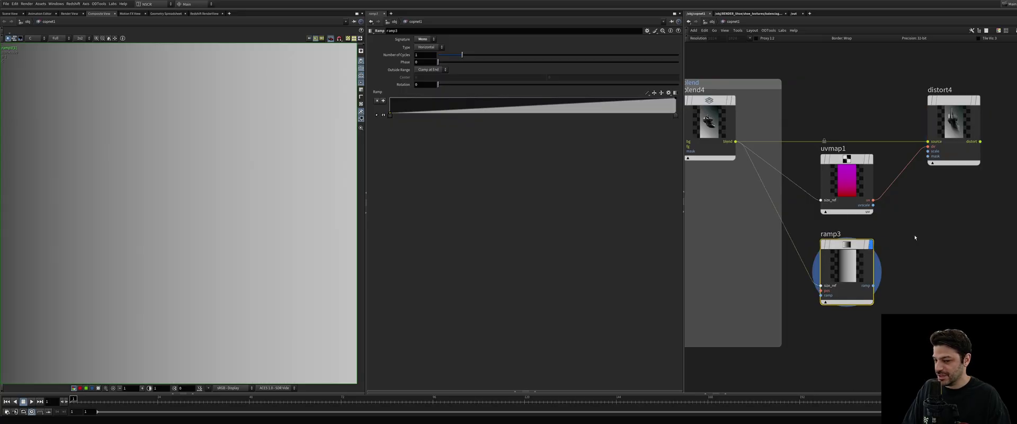
Set ramp3's Type to Vertical so the gradient runs along the image height.
scroll(207, 205, down, 5)
scroll(207, 205, down, 1)
middle_drag(216, 167, 215, 185)
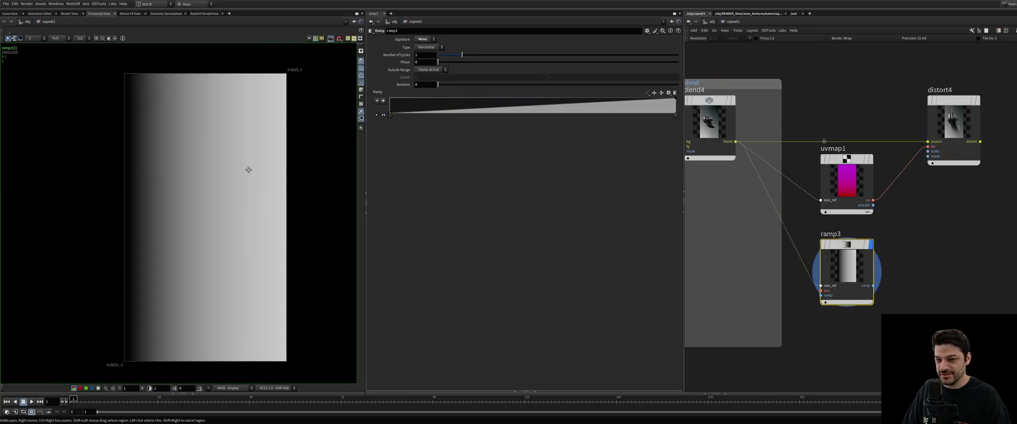
click(428, 47)
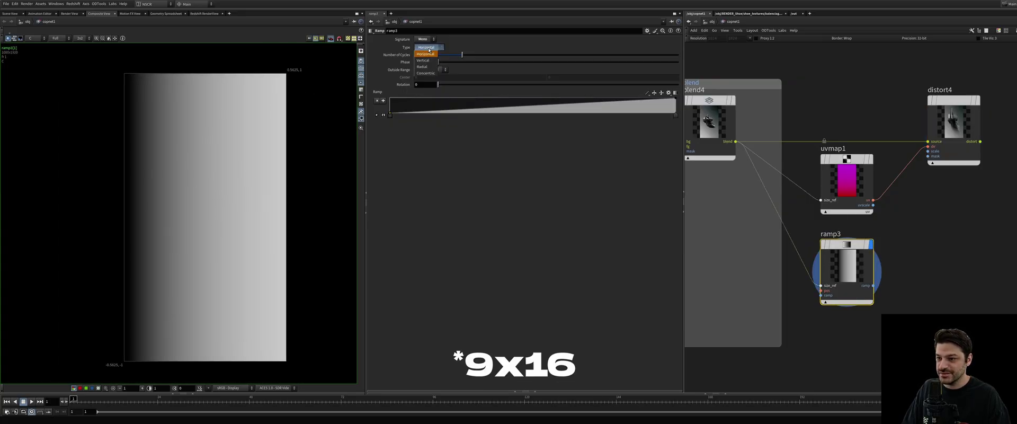
click(428, 54)
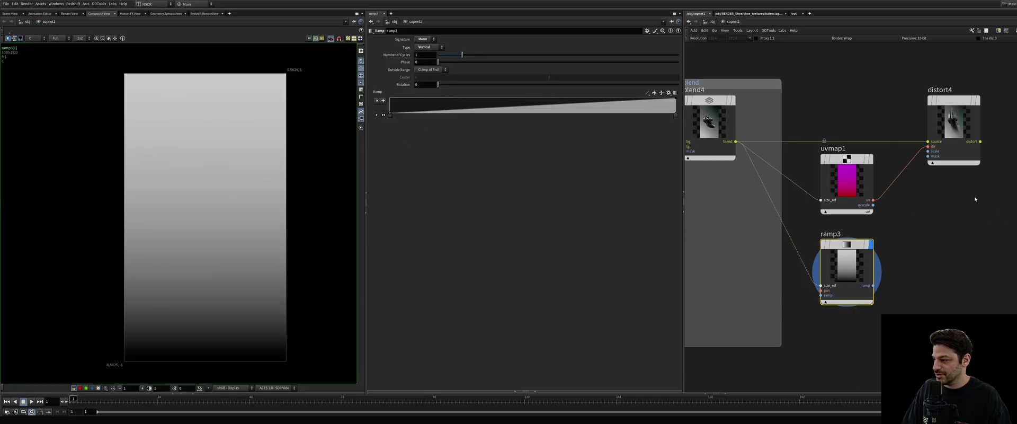
Connect ramp3's output to distort4's scale input and display distort4.
middle_drag(952, 194, 934, 192)
drag(922, 155, 865, 286)
click(959, 100)
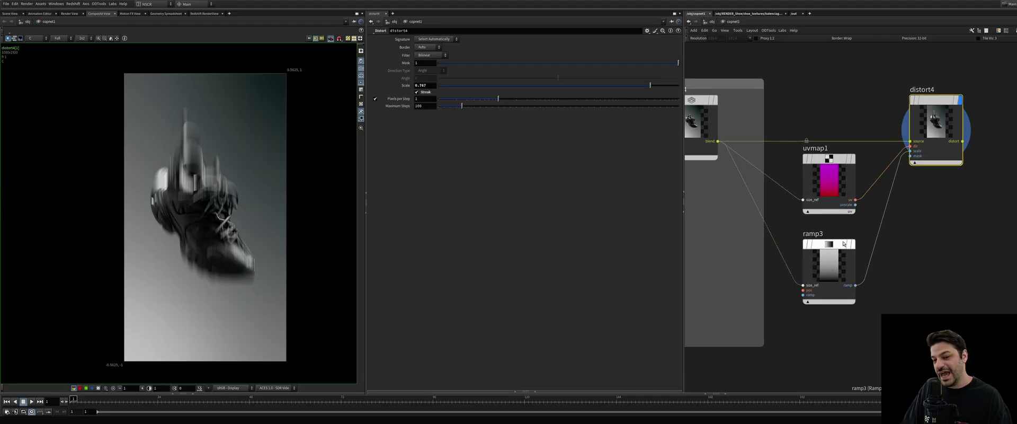
Set the interpolation of ramp3's start and end points to Monotone Cubic.
click(841, 246)
mouse_move(389, 115)
mouse_down()
mouse_move(606, 125)
mouse_move(378, 115)
mouse_up()
scroll(215, 201, up, 1)
scroll(214, 201, up, 1)
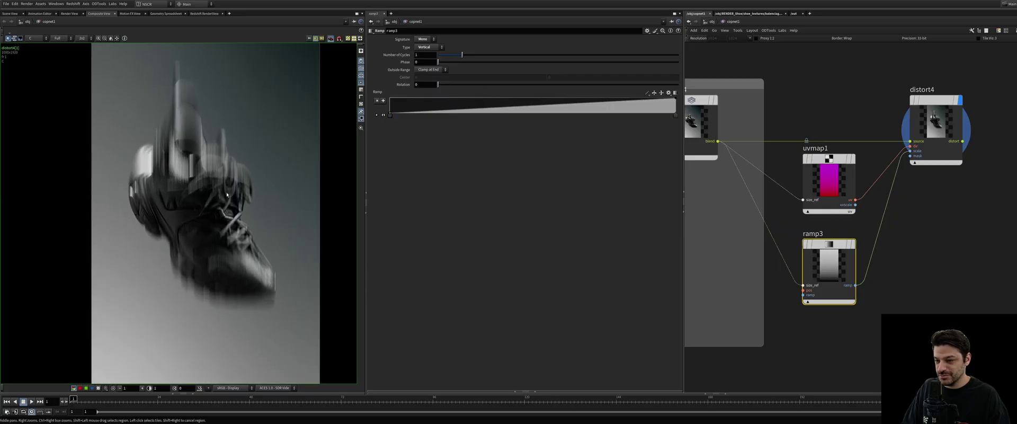
click(377, 115)
click(438, 145)
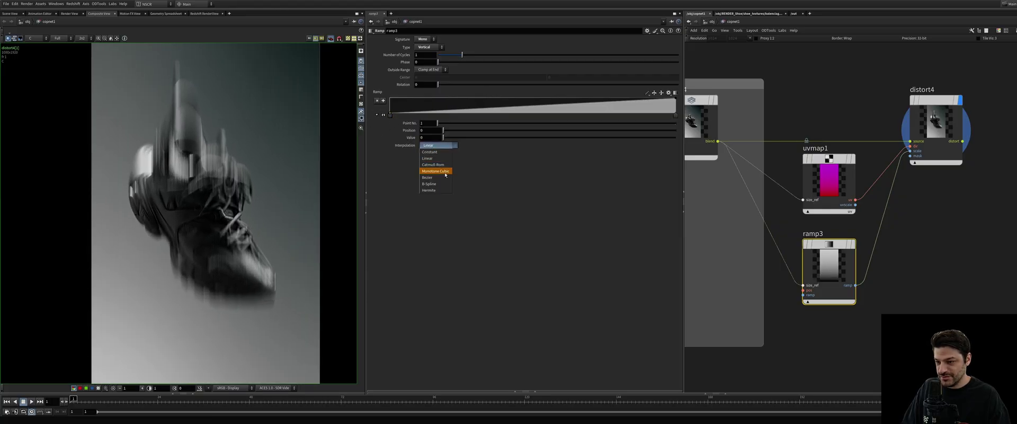
click(435, 170)
click(674, 116)
click(439, 145)
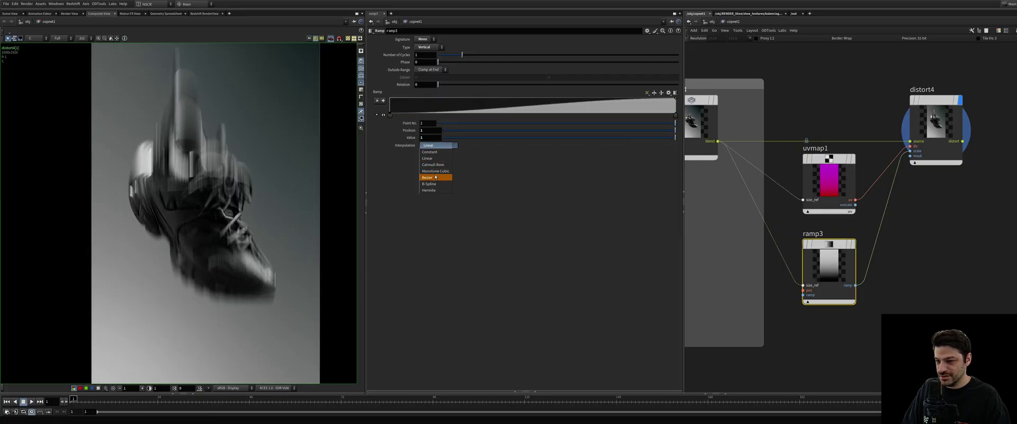
click(435, 170)
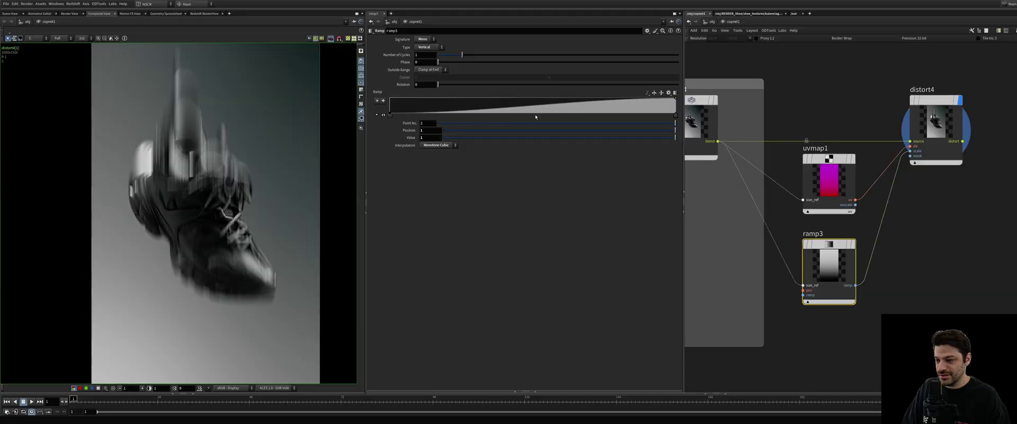
Raise ramp3's start point to full value and add four points that shape a smooth dark dip around the middle.
click(390, 116)
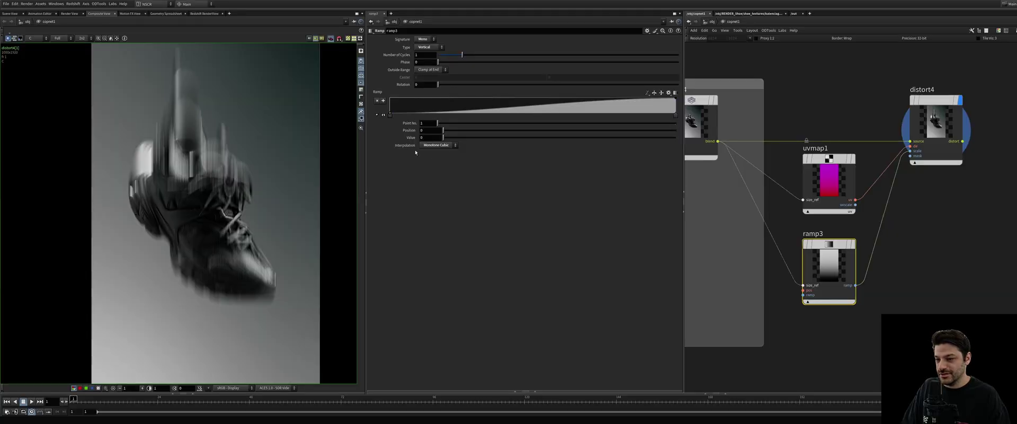
drag(467, 139, 771, 138)
drag(488, 109, 494, 120)
drag(551, 110, 534, 130)
mouse_move(457, 109)
mouse_down()
mouse_move(457, 93)
mouse_move(466, 97)
mouse_up()
drag(592, 110, 571, 87)
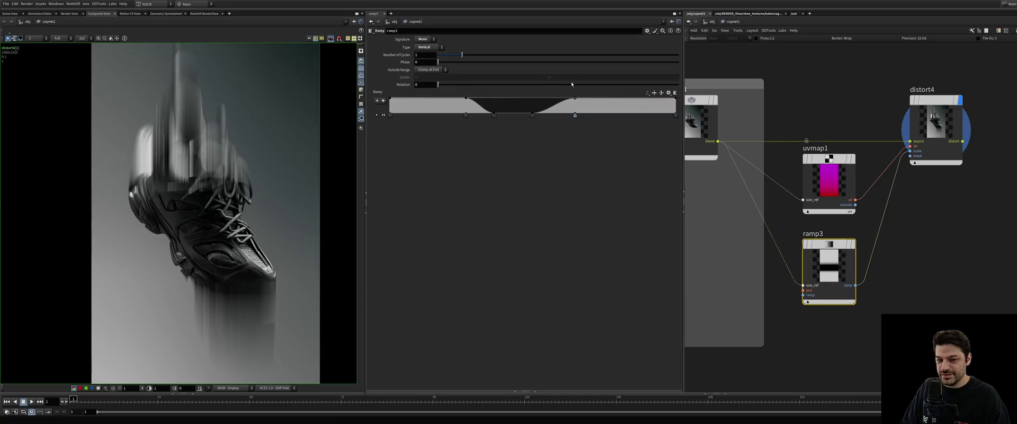
Narrow the dark dip in ramp3 by moving its points closer together, so less of the shoe stays undistorted.
scroll(195, 222, up, 2)
middle_drag(194, 223, 140, 222)
scroll(165, 216, down, 3)
scroll(165, 216, up, 1)
scroll(139, 221, up, 2)
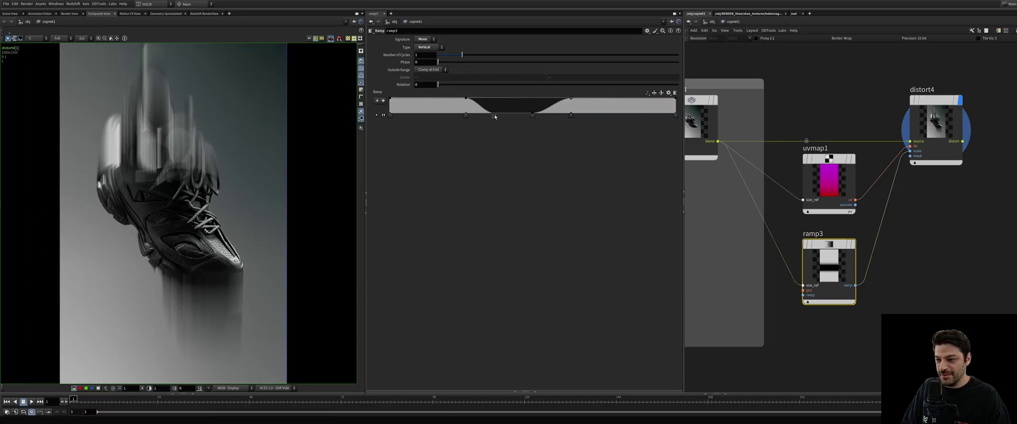
drag(494, 116, 501, 121)
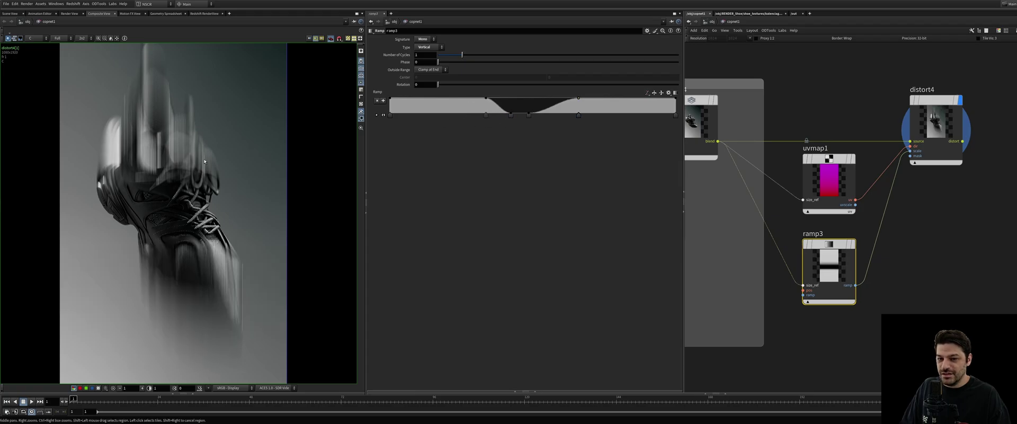
scroll(212, 151, down, 3)
middle_drag(211, 151, 213, 155)
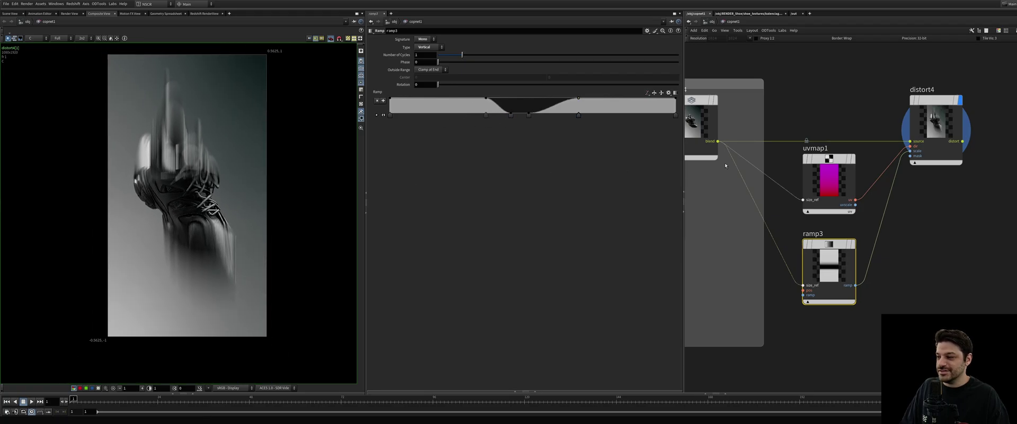
Set ramp3's Phase to about -0.03 and inspect the sharp band across the shoe's laces.
scroll(180, 189, up, 7)
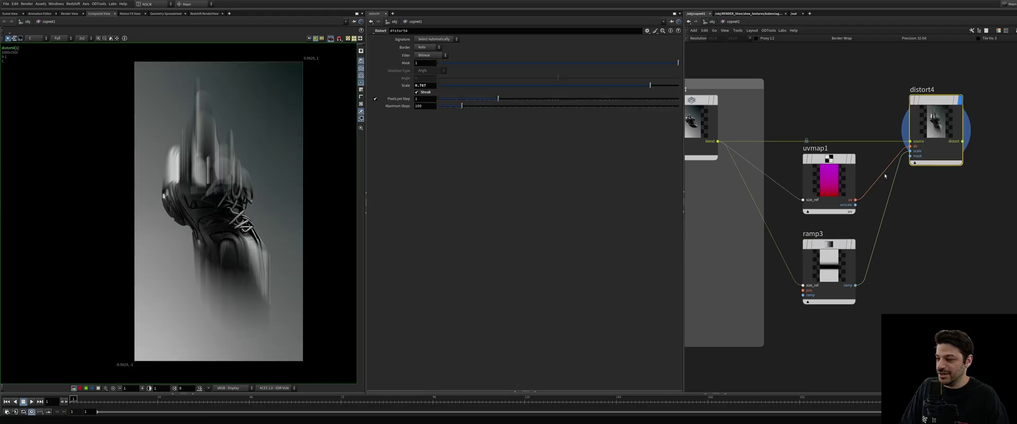
click(831, 259)
middle_drag(421, 62, 313, 159)
scroll(246, 212, up, 3)
scroll(246, 213, up, 4)
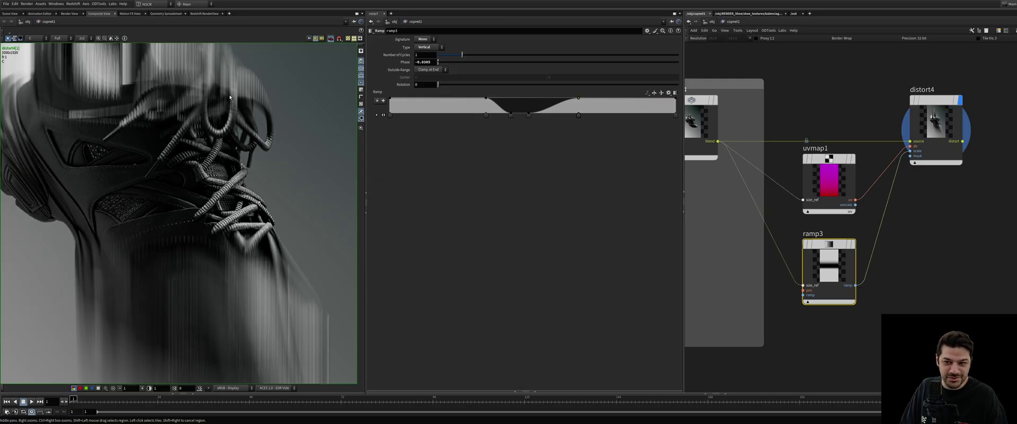
middle_drag(207, 133, 242, 171)
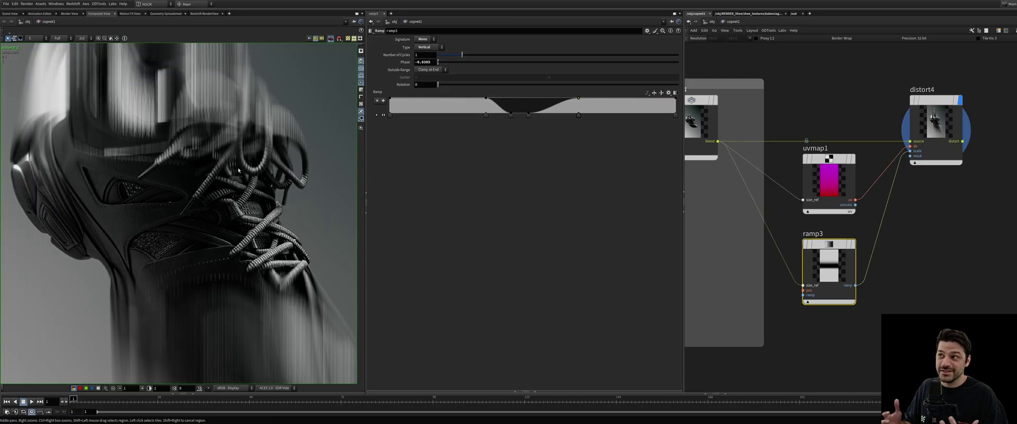
scroll(945, 126, down, 5)
scroll(947, 127, up, 3)
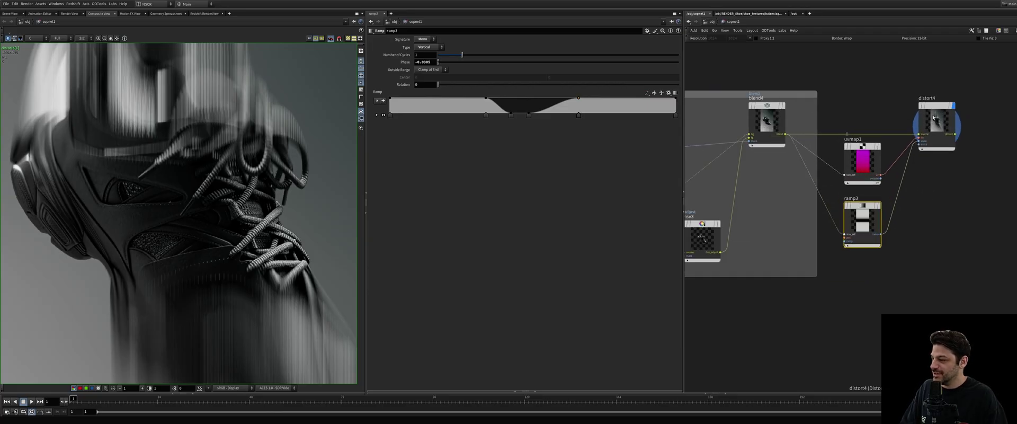
Locate the source file node of the existing, more complex setup below the new distortion nodes.
key(r)
click(949, 128)
scroll(949, 128, down, 3)
scroll(949, 128, down, 2)
key(r)
middle_drag(949, 125, 964, 93)
scroll(905, 79, down, 5)
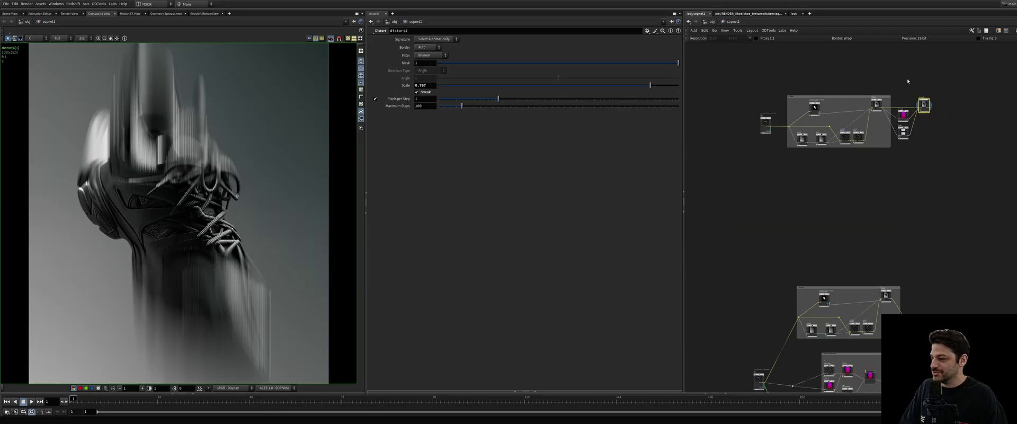
middle_drag(864, 233, 824, 133)
scroll(846, 189, up, 3)
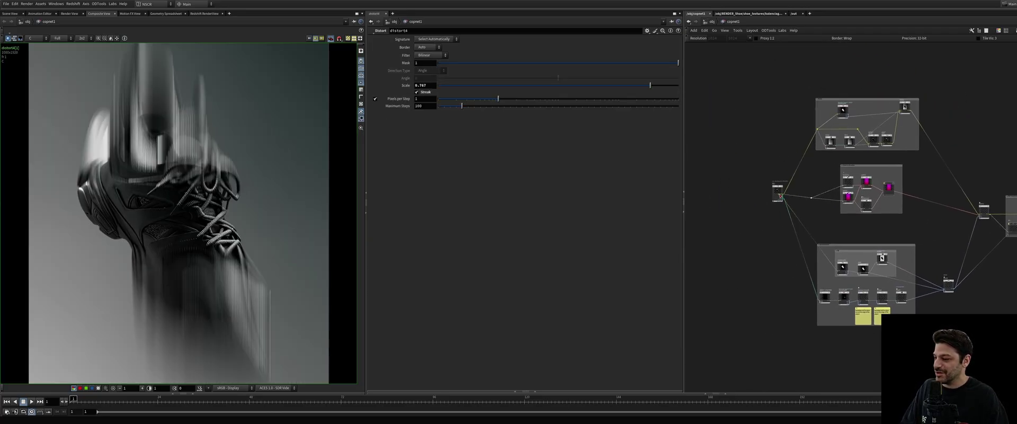
drag(778, 195, 758, 196)
scroll(812, 168, up, 2)
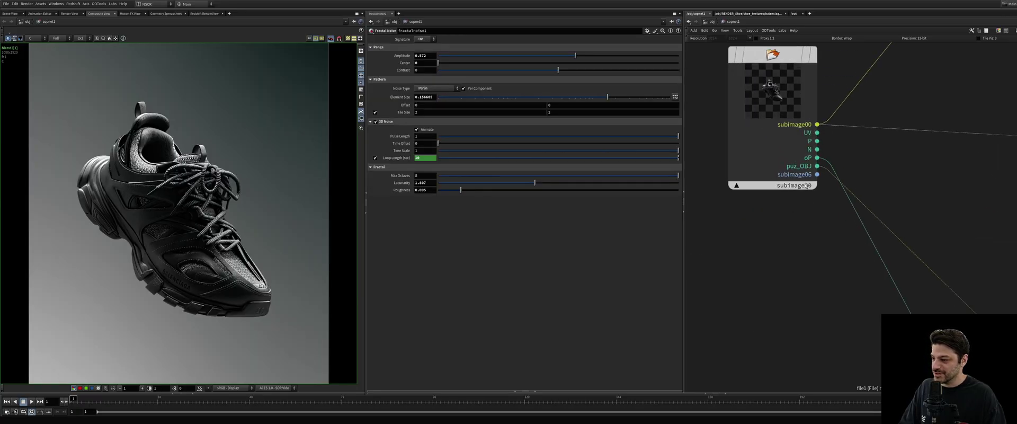
Display the file1 shoe render and examine its AOV outputs, including oP.
click(800, 185)
key(r)
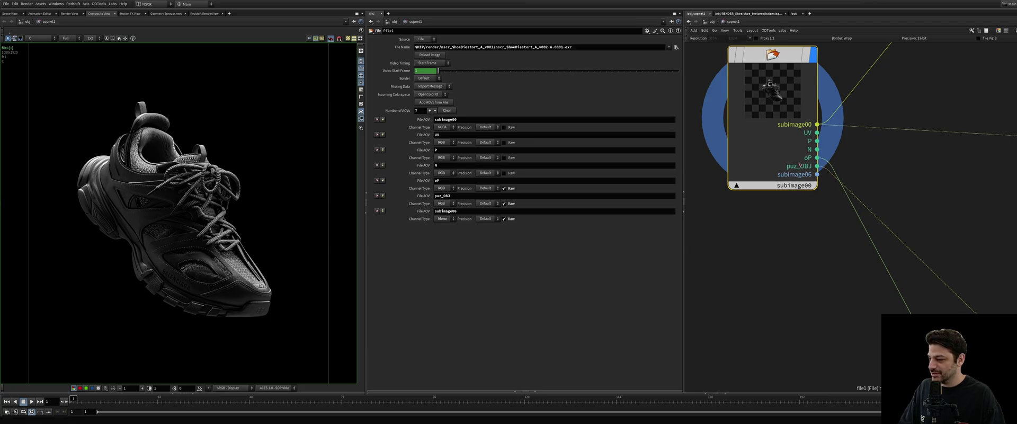
click(795, 186)
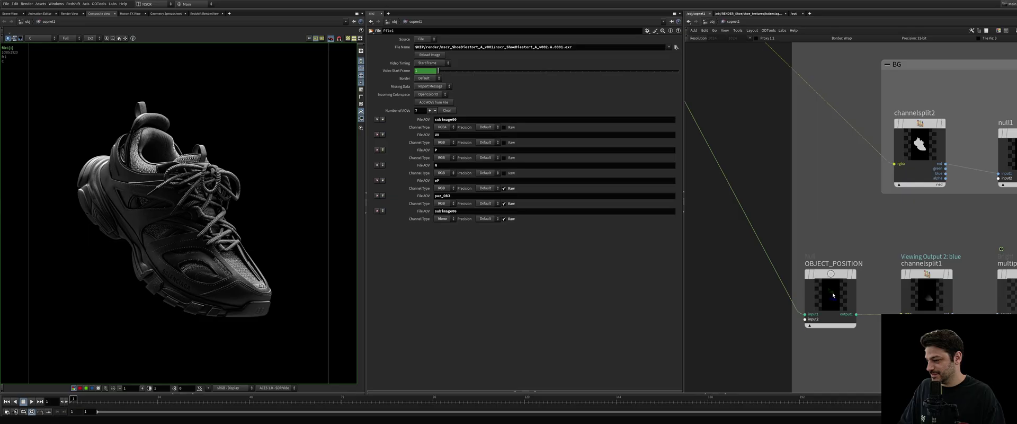
Display the OBJECT_POSITION null and examine the colored object position pass of the shoe.
click(854, 274)
middle_drag(840, 236, 824, 198)
middle_drag(193, 185, 215, 175)
right_drag(215, 176, 237, 148)
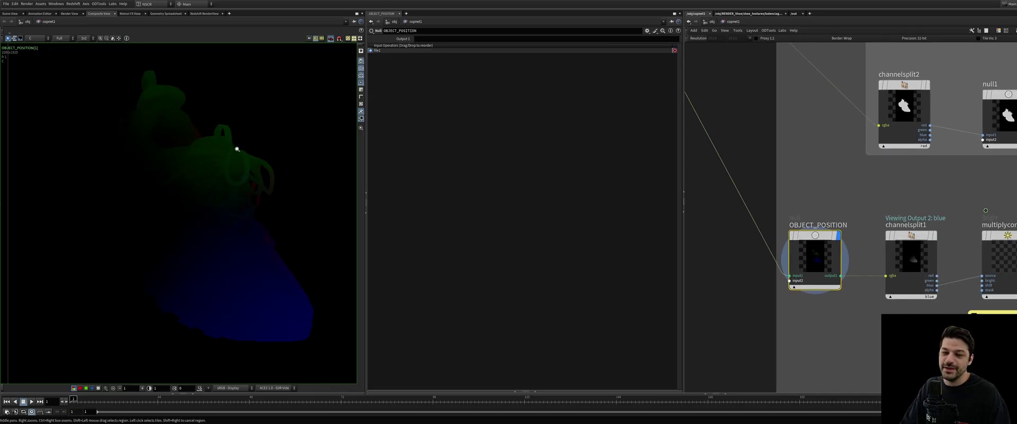
scroll(195, 166, down, 2)
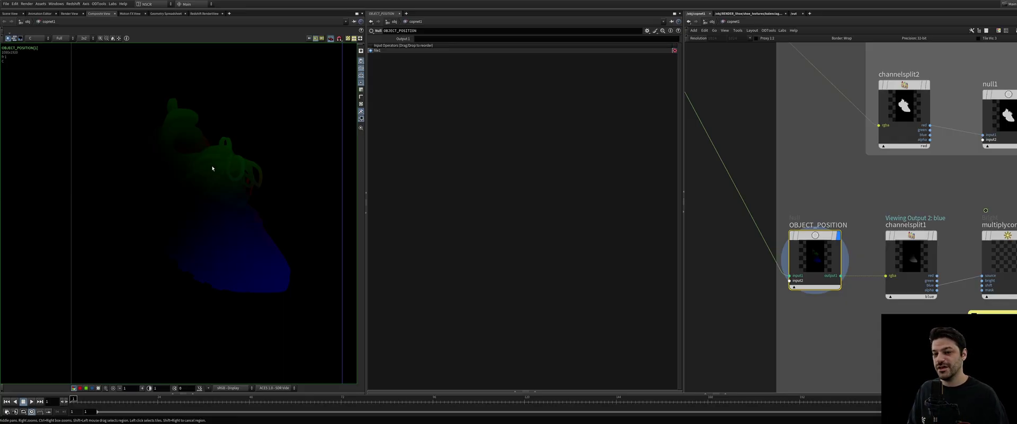
middle_drag(249, 213, 209, 198)
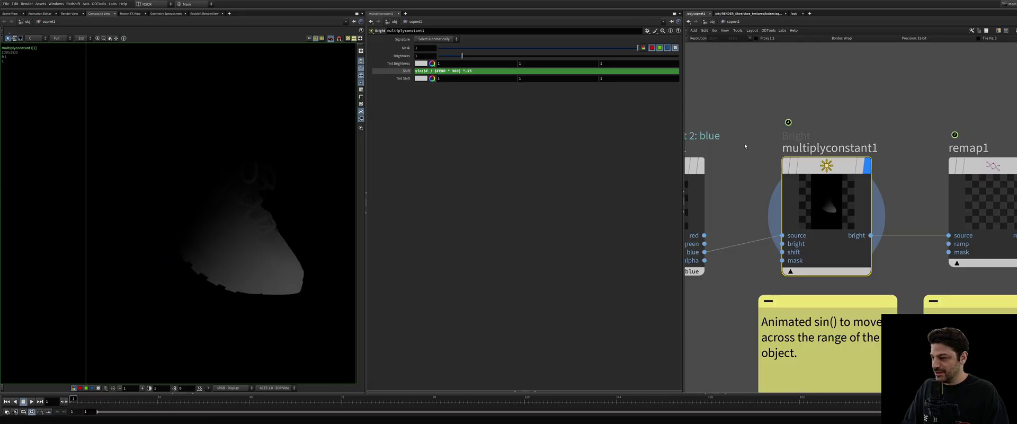
Examine how channelsplit1's blue output feeds multiplyconstant1, and scrub the timeline to check its animated sine Shift.
middle_drag(745, 148, 865, 168)
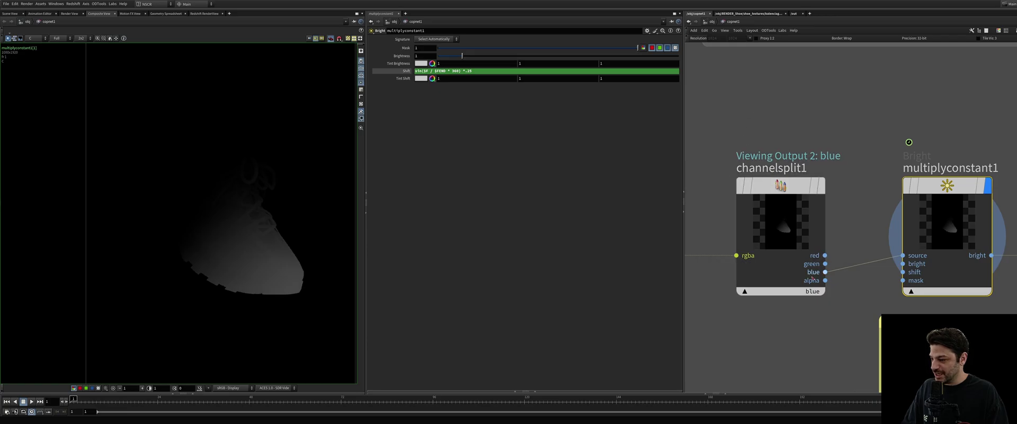
middle_drag(934, 215, 819, 184)
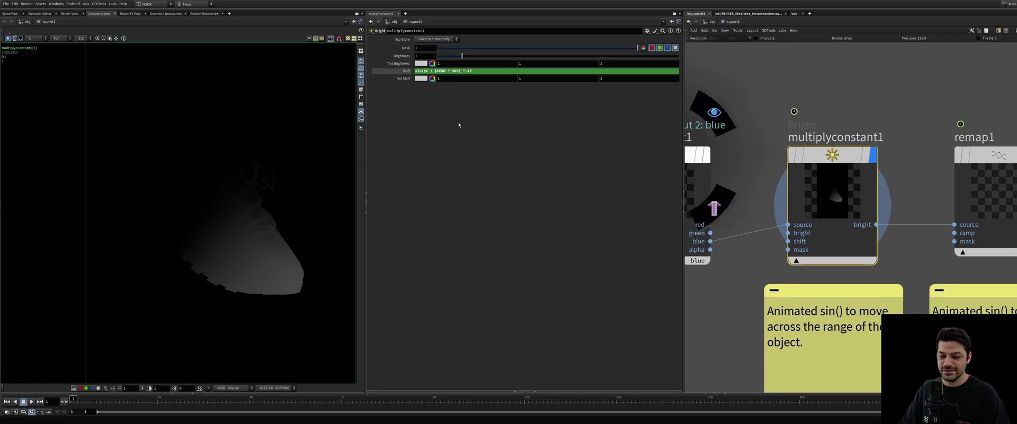
mouse_move(77, 402)
mouse_down()
mouse_move(217, 415)
mouse_move(672, 415)
mouse_up()
drag(511, 408, 444, 408)
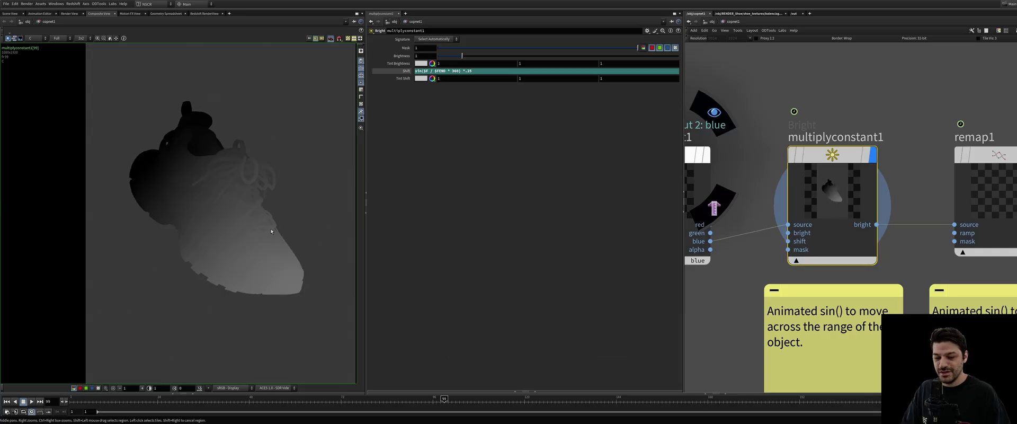
Scrub through the animated gradient and inspect remap1's input range and ramp settings.
drag(108, 402, 529, 320)
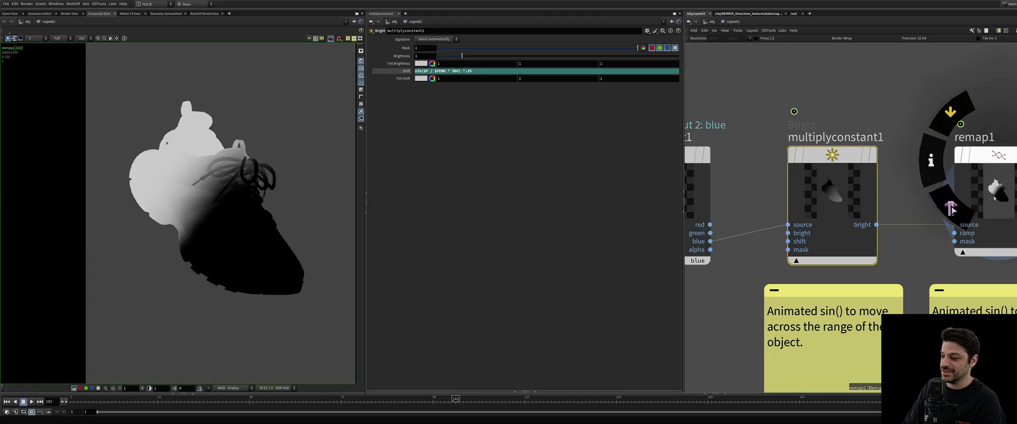
click(951, 209)
scroll(791, 170, down, 3)
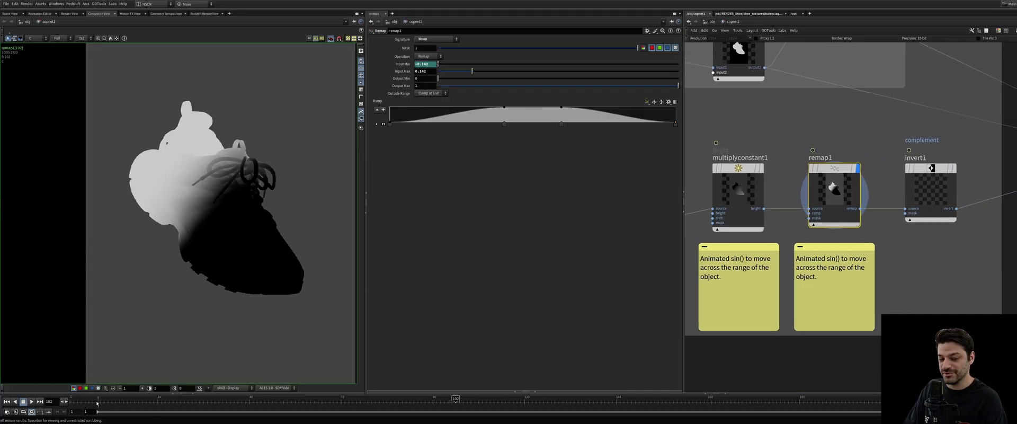
Return to frame 1, examine remap1's gradient around the laces up close, and scrub the timeline to check its movement.
drag(97, 399, 73, 398)
scroll(200, 216, up, 6)
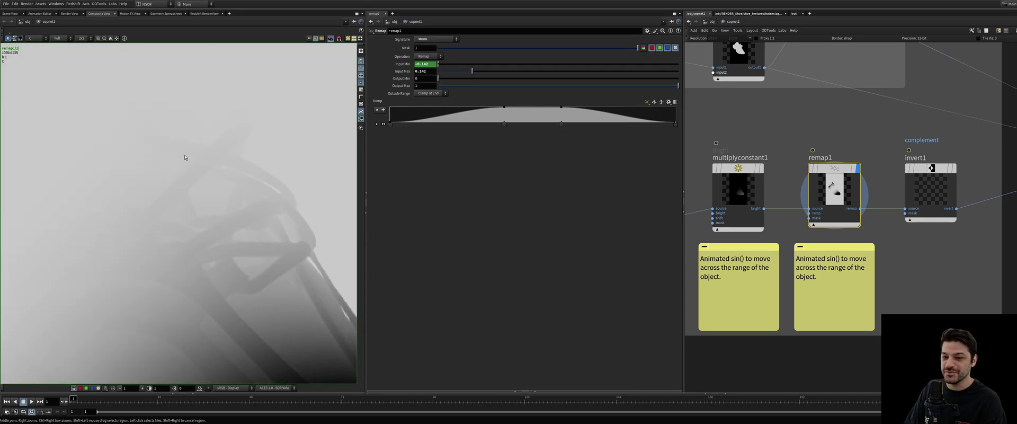
scroll(261, 306, up, 4)
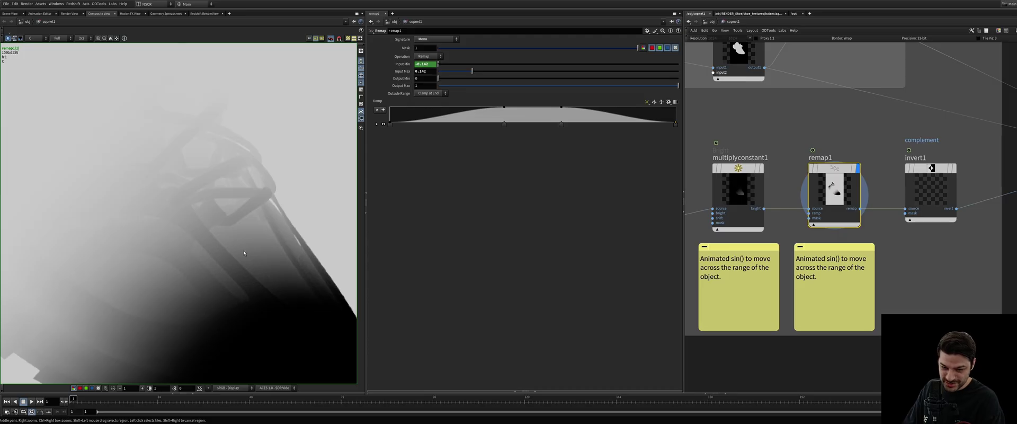
scroll(234, 238, up, 4)
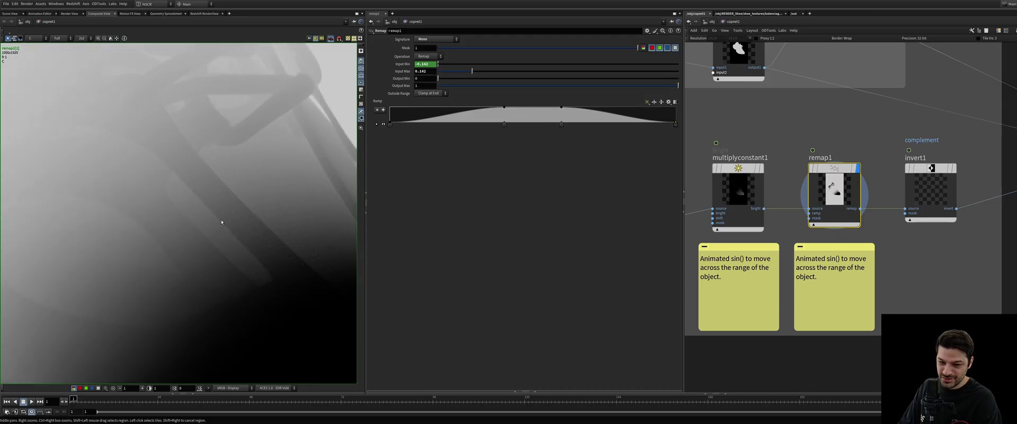
scroll(184, 229, down, 8)
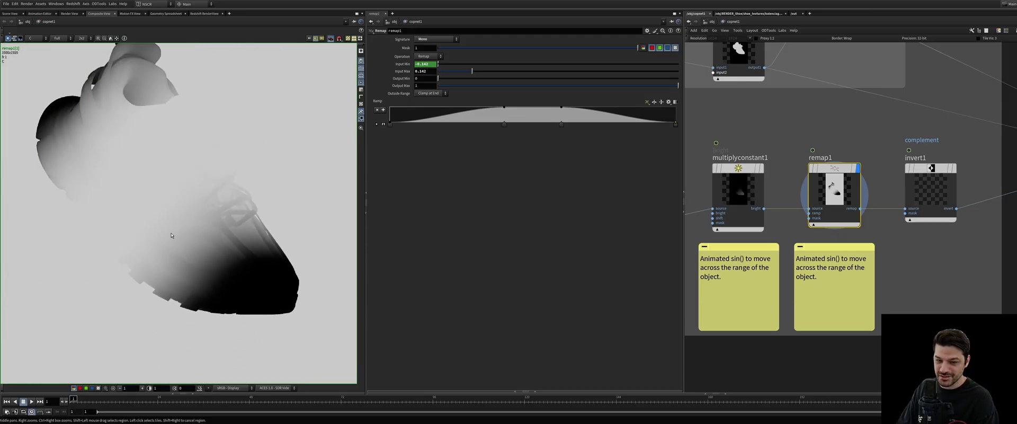
drag(84, 403, 743, 403)
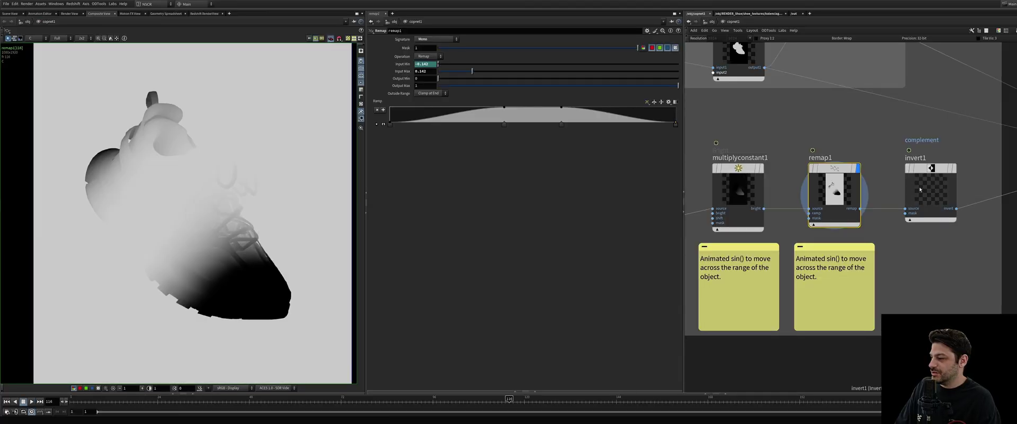
Display invert1's complement of the remapped mask and scrub back to the start of the timeline.
click(930, 192)
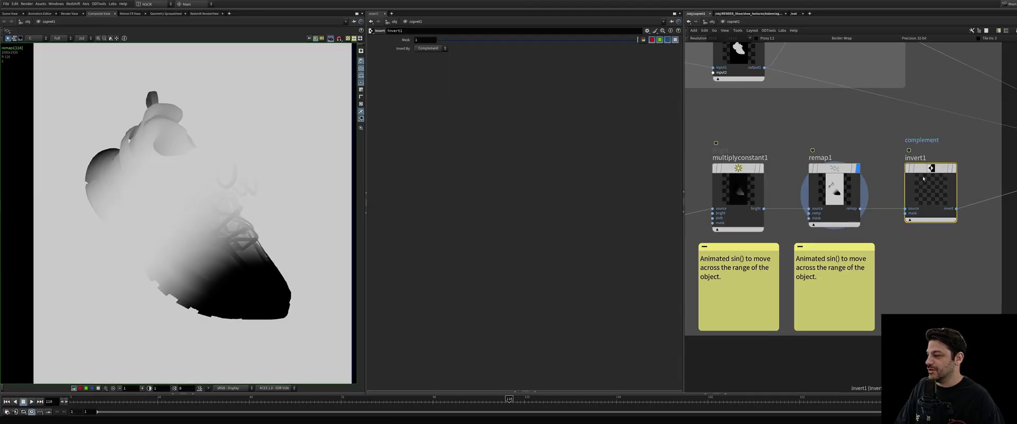
scroll(918, 194, down, 3)
key(r)
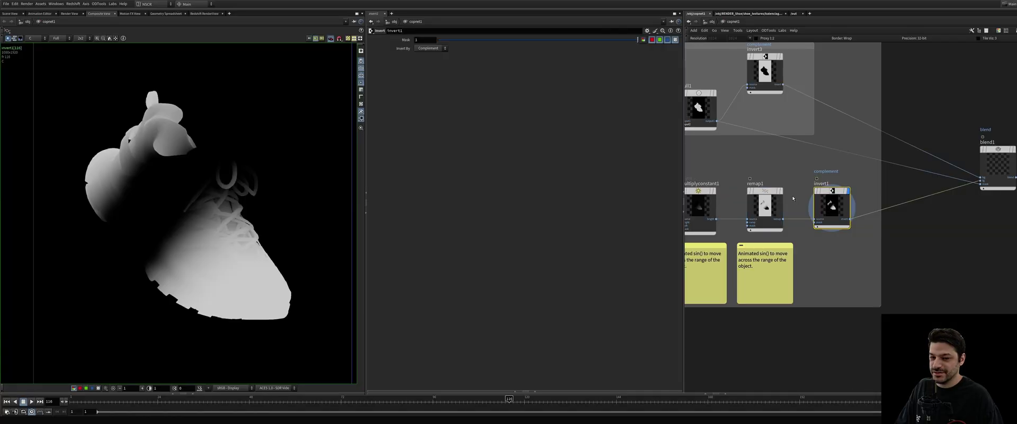
click(85, 398)
mouse_move(85, 400)
mouse_down()
mouse_move(113, 400)
mouse_move(74, 400)
mouse_up()
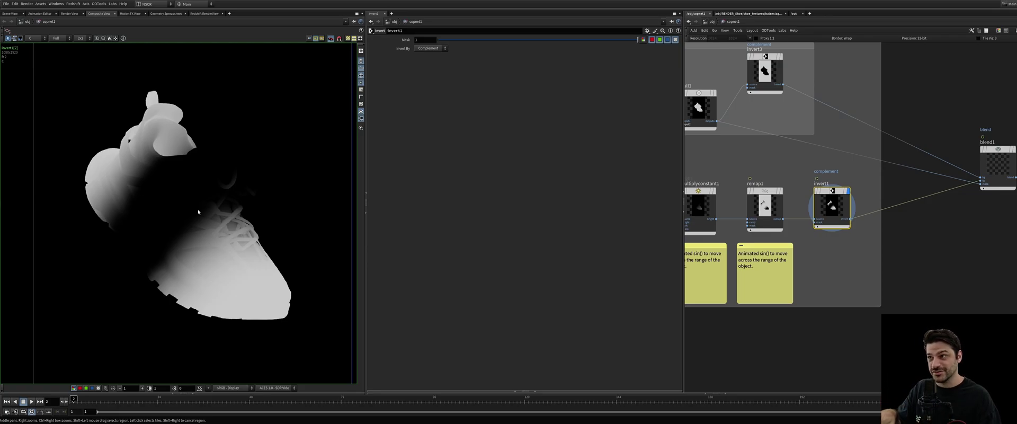
Try adjusting remap1's input range and undo the change.
click(772, 208)
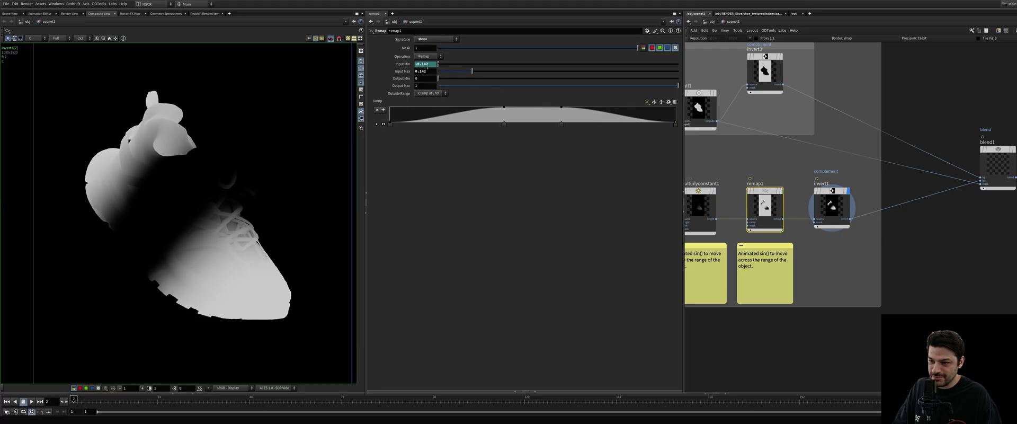
mouse_move(457, 73)
mouse_down()
mouse_move(443, 74)
mouse_move(505, 77)
mouse_move(455, 75)
mouse_up()
key(ctrl+z)
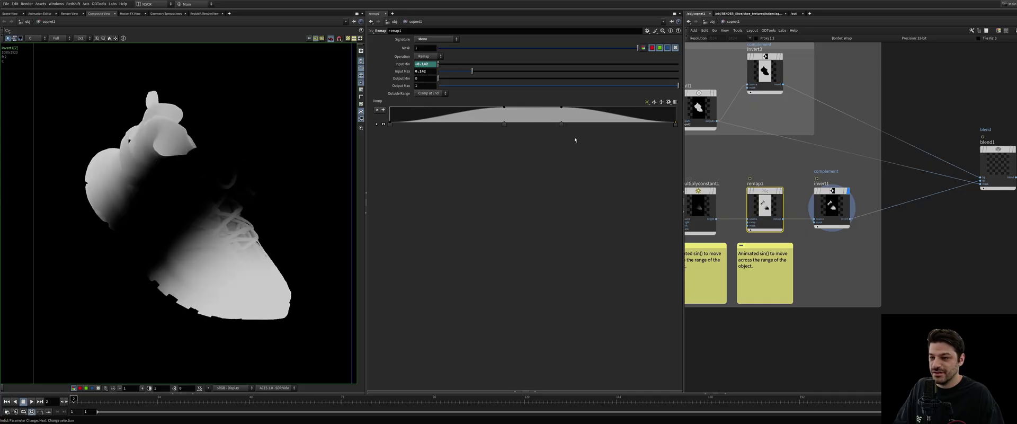
Move blend1 closer to invert1, inside the Distortion Mask network box.
middle_drag(914, 178, 866, 232)
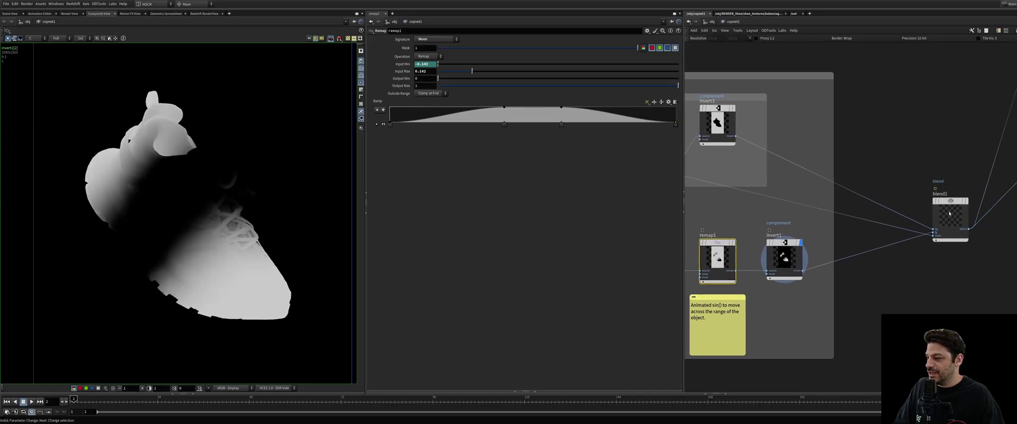
drag(949, 213, 829, 199)
drag(869, 228, 918, 223)
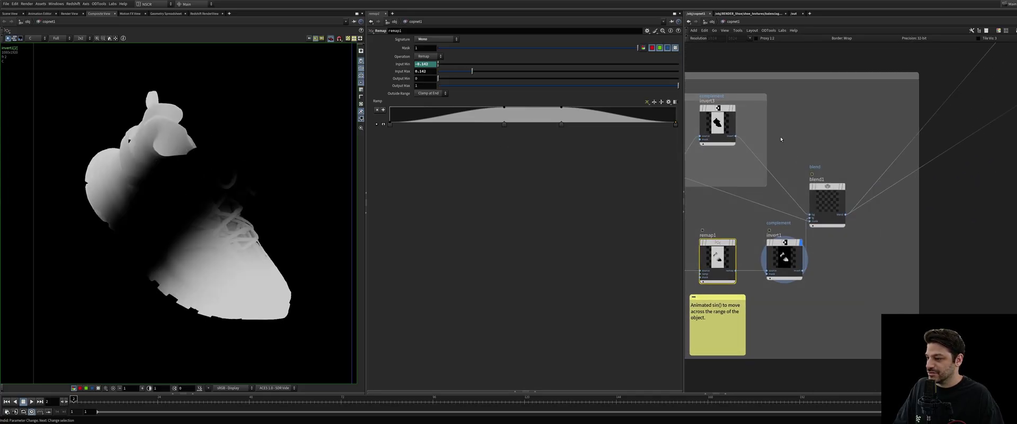
Display channelsplit2 in the BG box and examine how the shoe silhouette passes through null1 to its invert node.
middle_drag(781, 139, 961, 158)
click(759, 172)
click(775, 157)
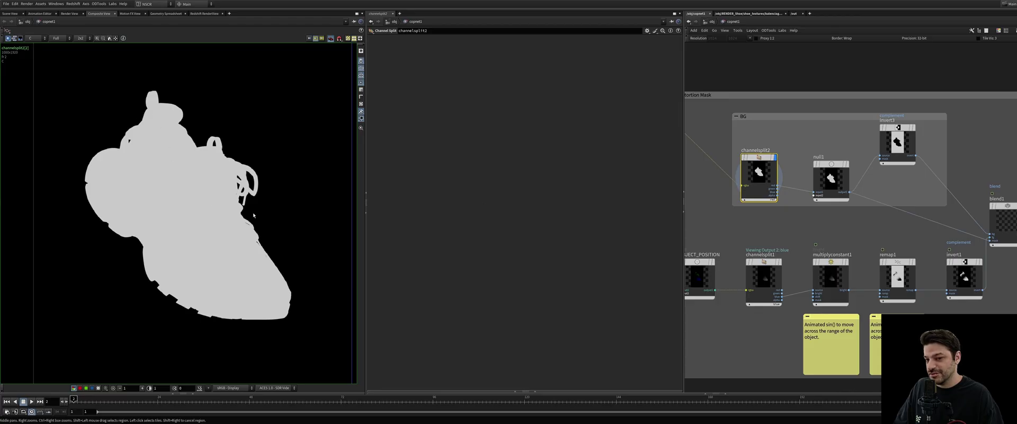
click(846, 168)
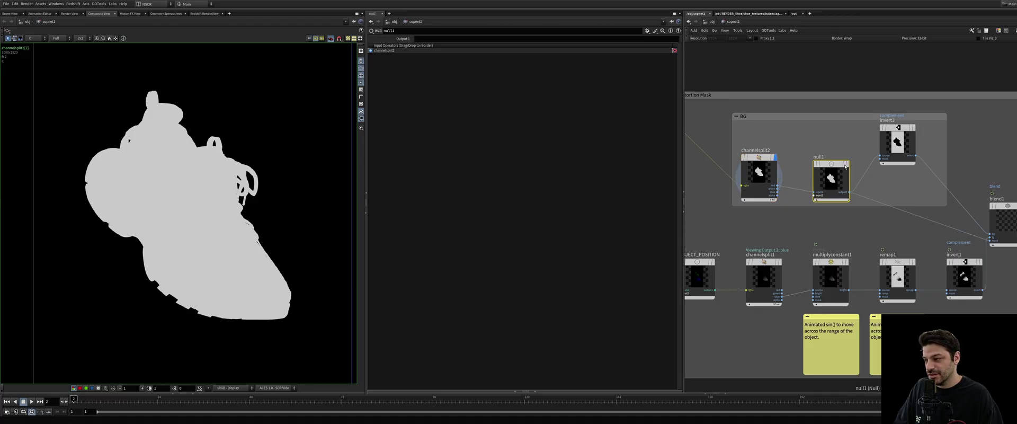
click(909, 138)
Display blend1 and scrub the timeline to check the combined background and object-position mask.
middle_drag(962, 205, 830, 180)
scroll(830, 180, up, 3)
click(911, 213)
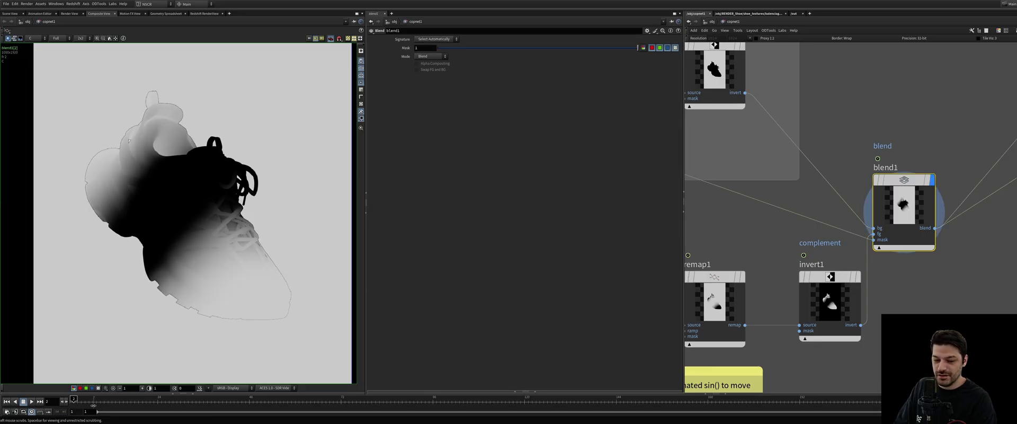
drag(93, 405, 536, 396)
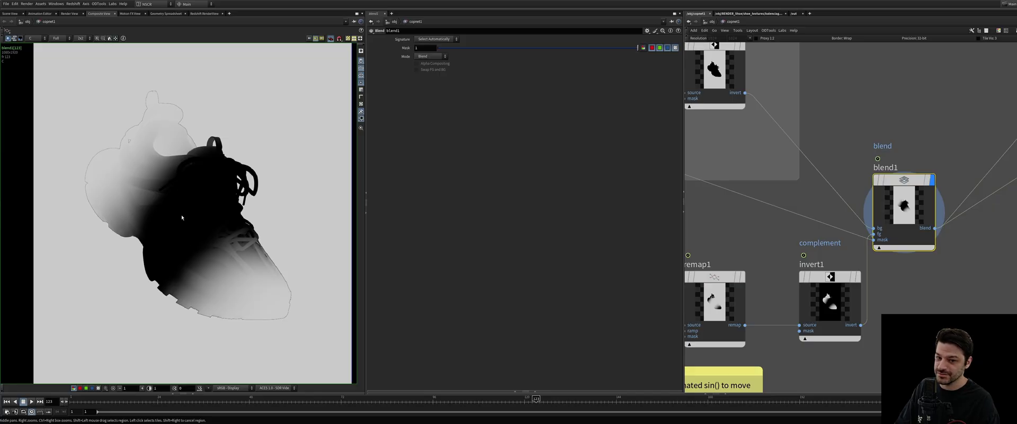
Follow the three node groups to distort1 and display its streaked shoe result.
scroll(946, 132, down, 5)
middle_drag(1001, 103, 853, 193)
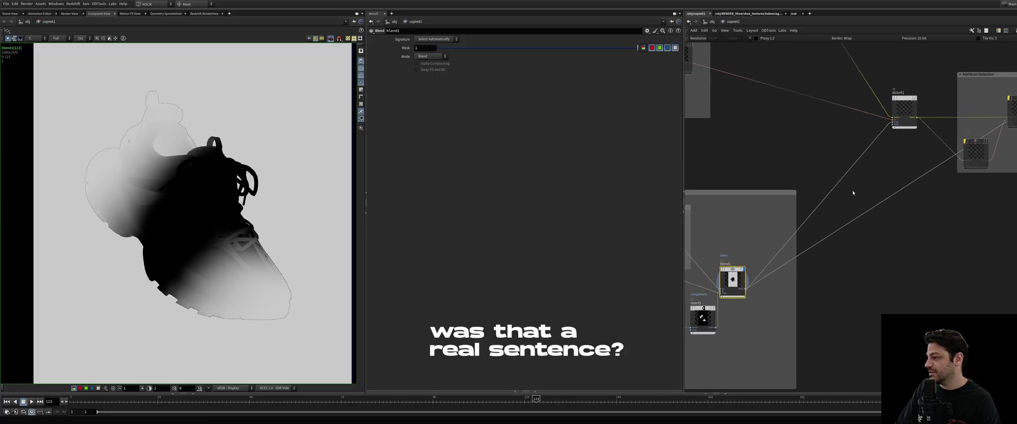
middle_drag(758, 156, 886, 251)
scroll(842, 149, down, 8)
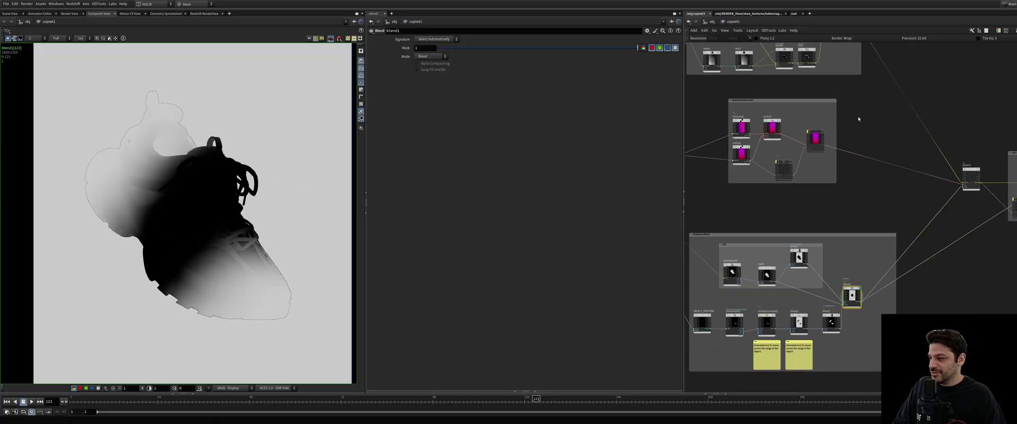
middle_drag(807, 143, 833, 173)
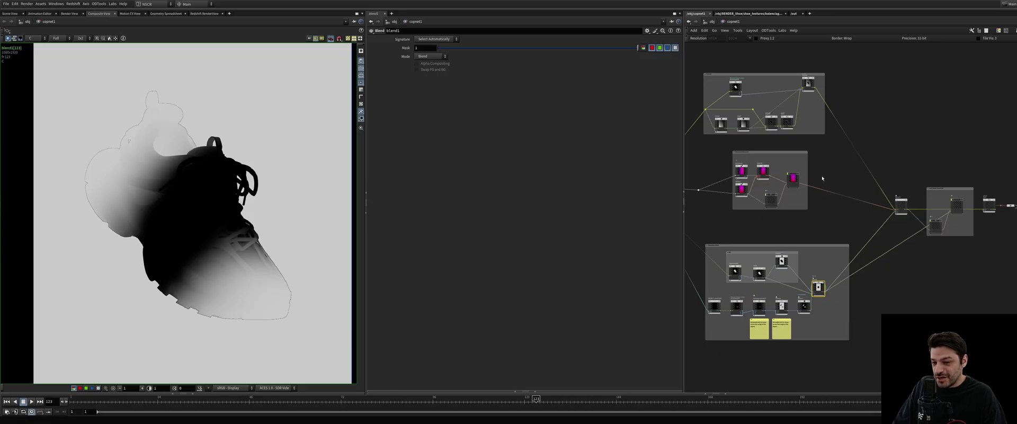
scroll(834, 177, up, 10)
click(876, 188)
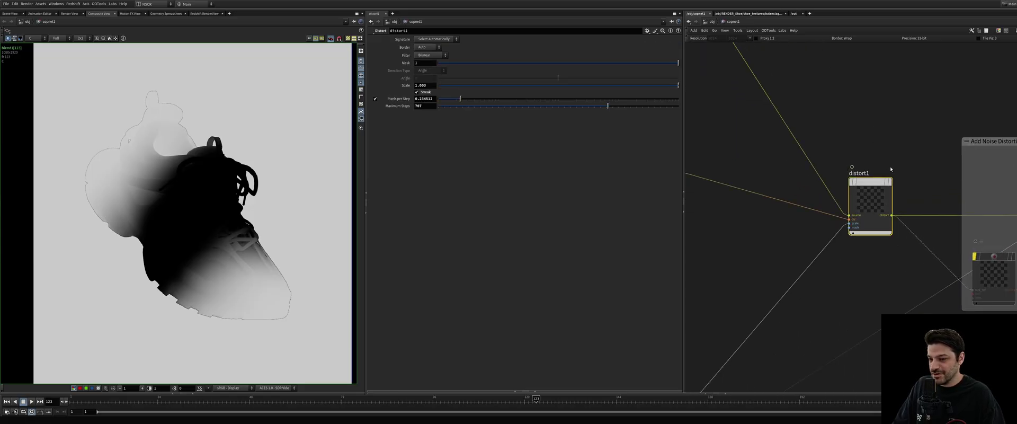
click(890, 182)
middle_drag(208, 180, 222, 195)
scroll(221, 196, down, 3)
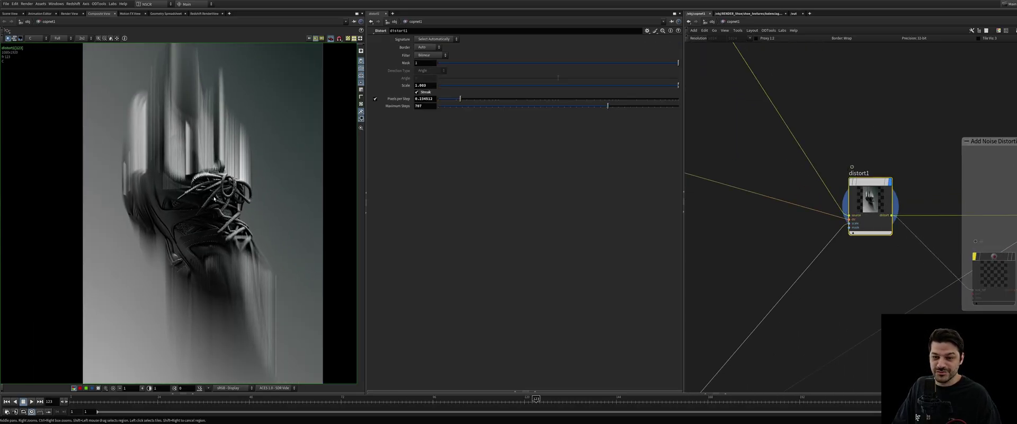
Play back the distortion animation and examine how the streaks travel across the shoe.
key(Up)
scroll(233, 233, up, 5)
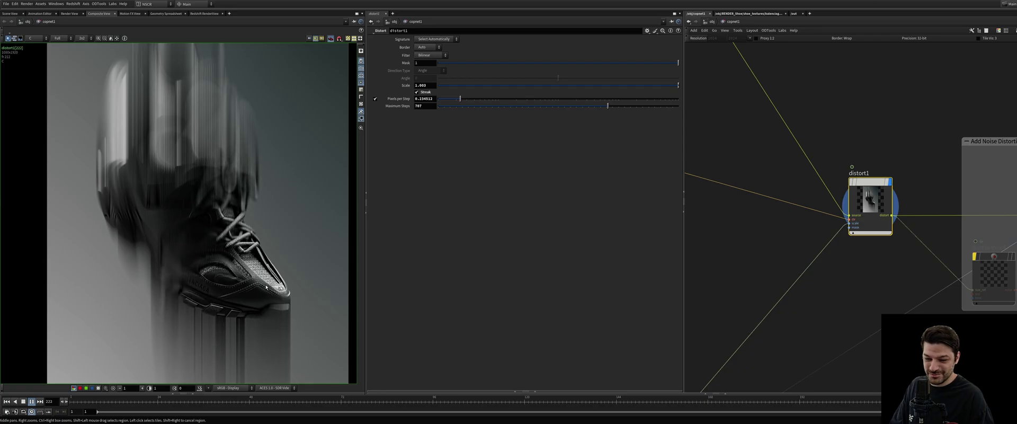
key(Up)
right_drag(217, 233, 207, 237)
scroll(802, 190, down, 4)
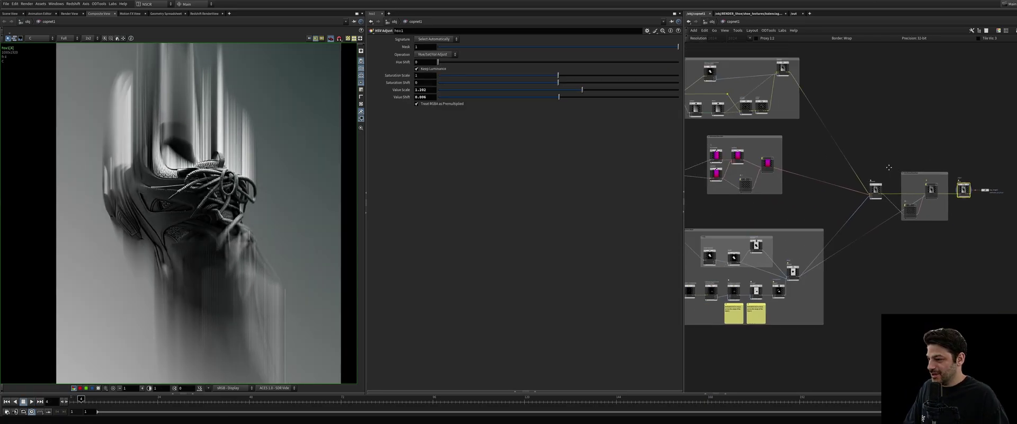
Enable the bypassed distort2 and fractalnoise1 in the Distortion Direction box, and display distort2's noise-warped gradient.
scroll(763, 161, up, 4)
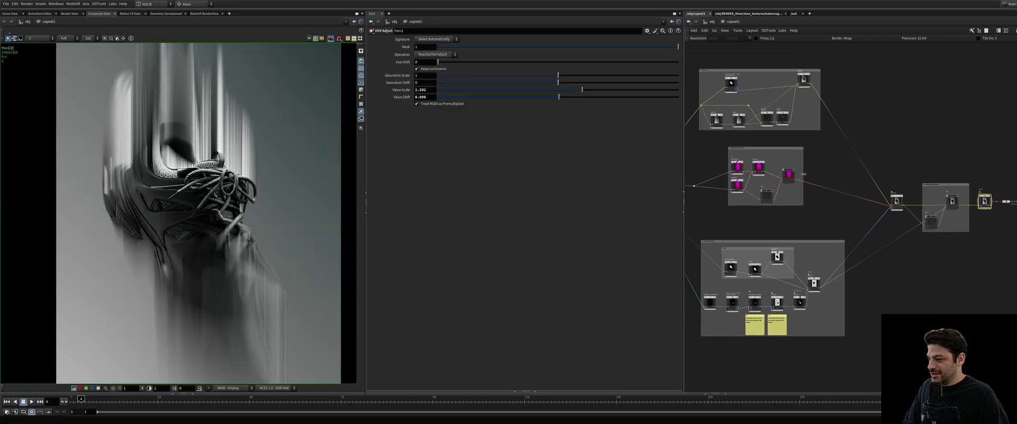
drag(768, 171, 773, 164)
middle_drag(736, 204, 755, 200)
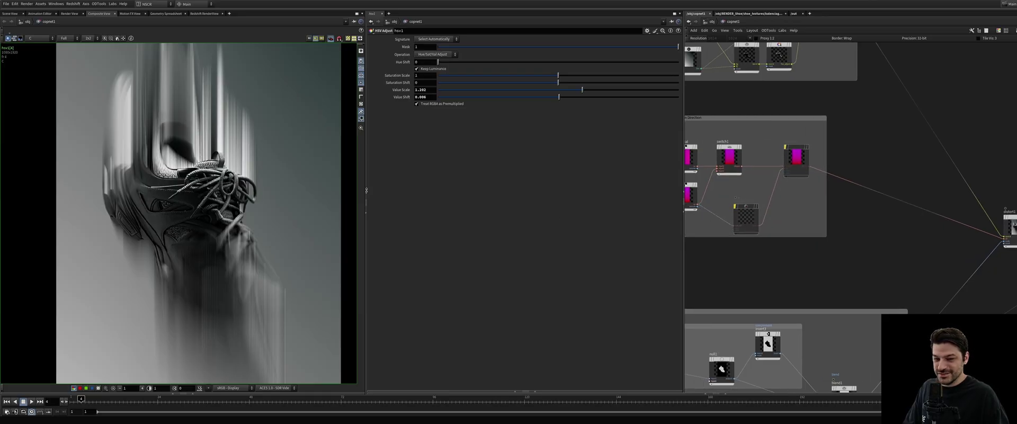
click(1012, 225)
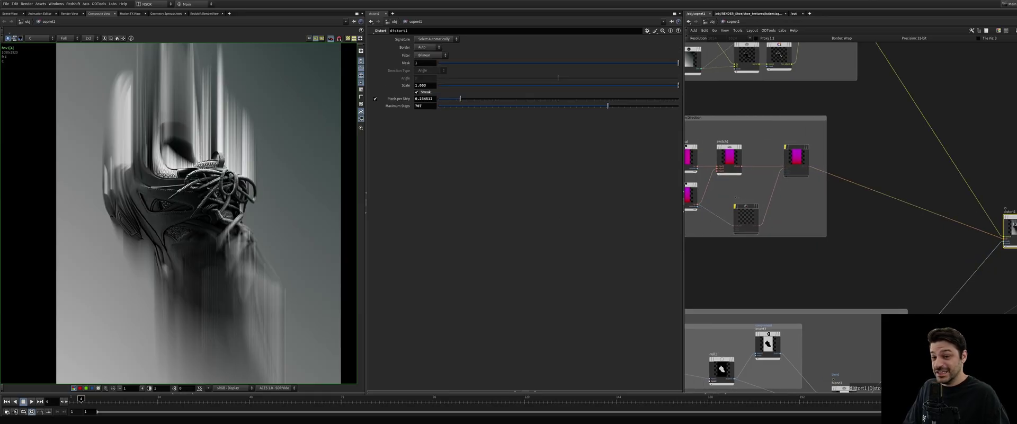
click(1015, 216)
middle_click(733, 160)
middle_drag(946, 175, 736, 153)
middle_drag(716, 188, 743, 195)
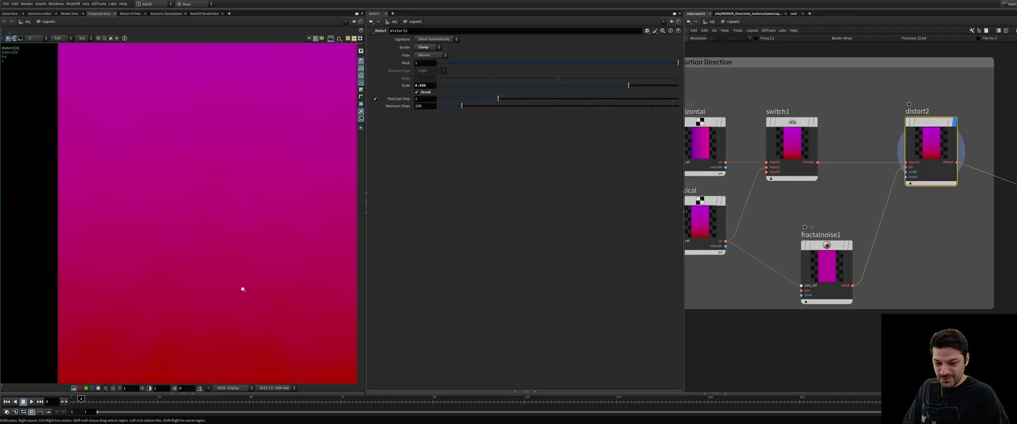
middle_drag(243, 288, 248, 238)
middle_drag(136, 137, 180, 212)
scroll(147, 229, down, 5)
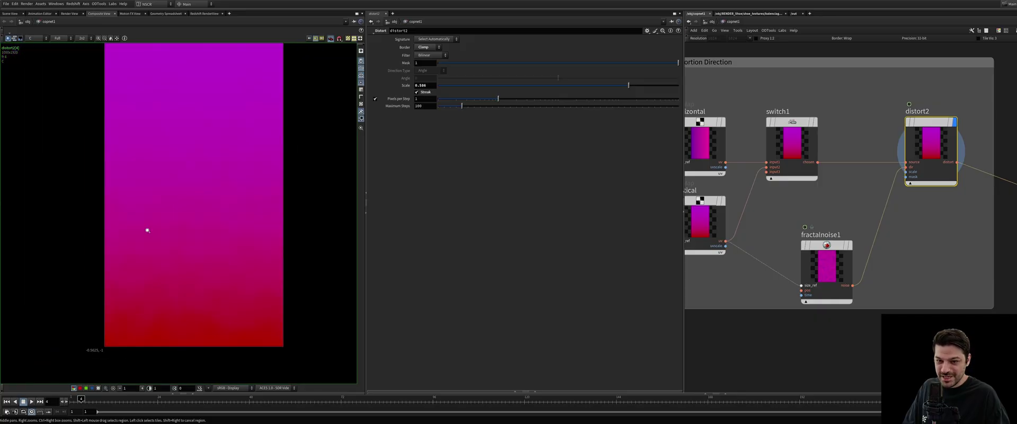
Display distort1 and examine how the noise-warped direction affects the shoe's streaks.
middle_drag(976, 191, 731, 182)
scroll(922, 218, down, 2)
middle_drag(922, 218, 790, 191)
click(960, 215)
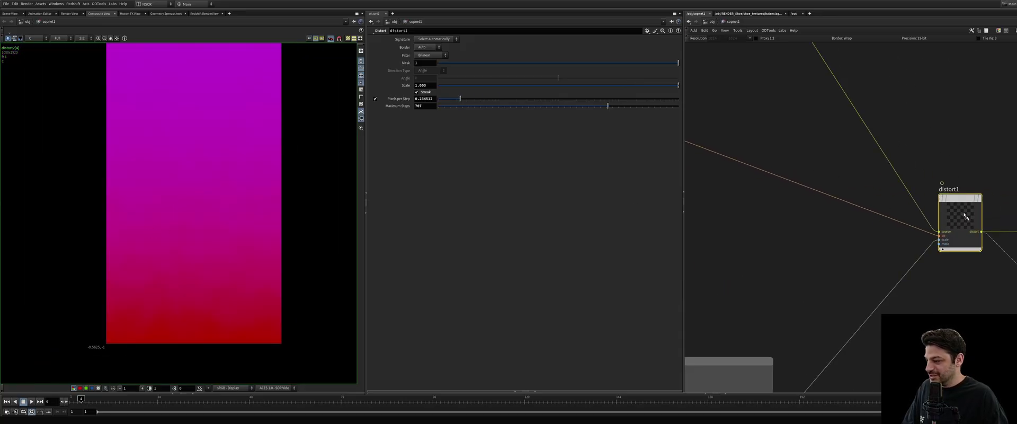
middle_drag(958, 219, 891, 203)
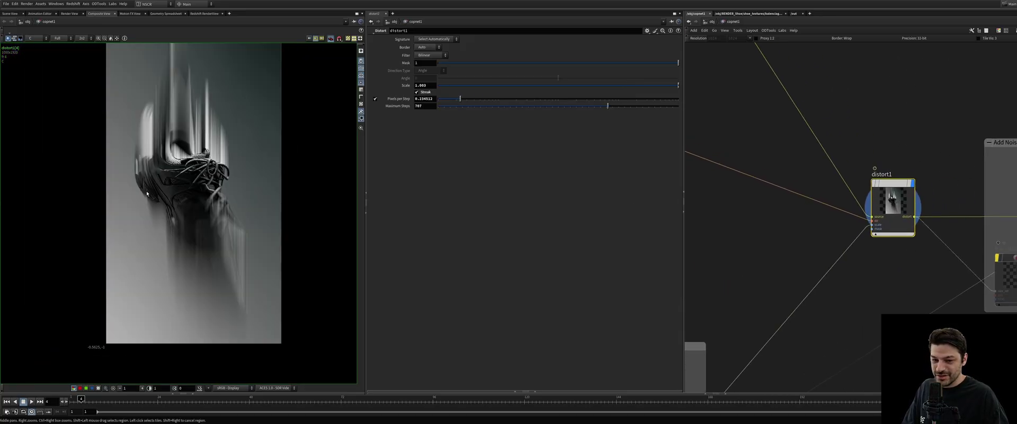
scroll(167, 135, up, 4)
scroll(791, 139, down, 4)
Bypass and re-enable distort2 and fractalnoise1 to compare the streaks with and without directional noise.
middle_drag(791, 140, 944, 186)
scroll(817, 158, up, 4)
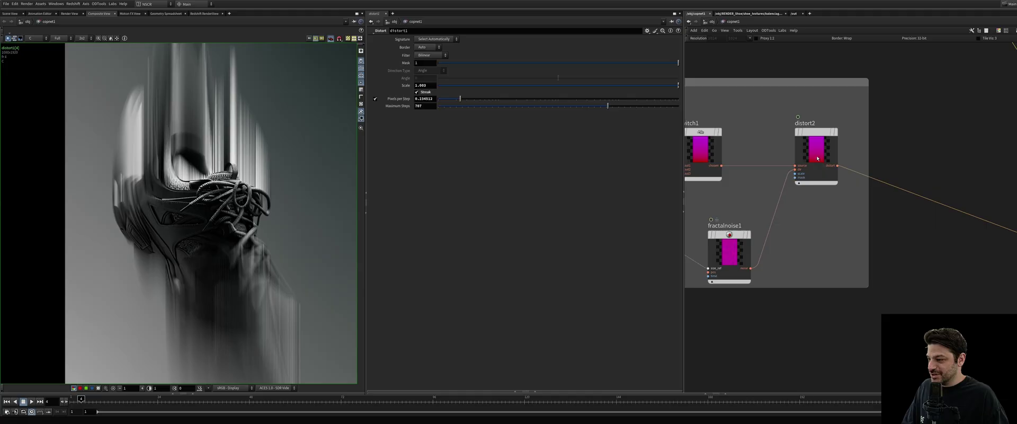
shift+click(728, 248)
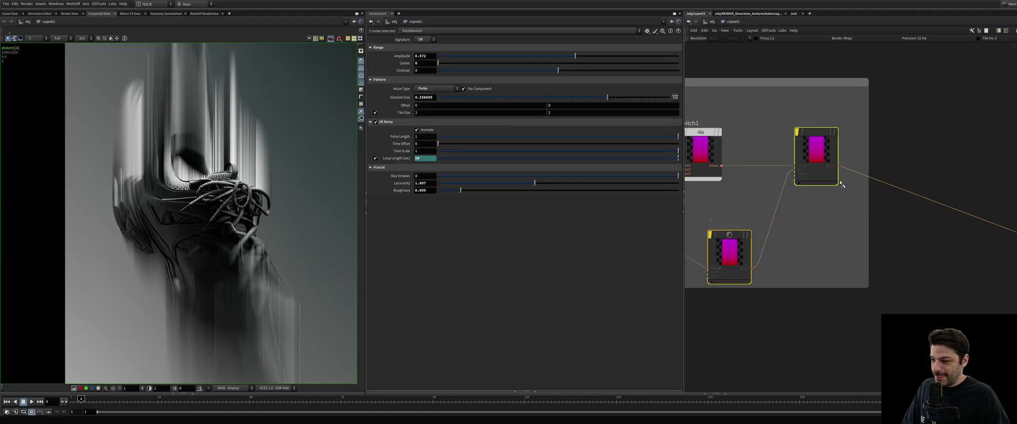
scroll(177, 152, down, 2)
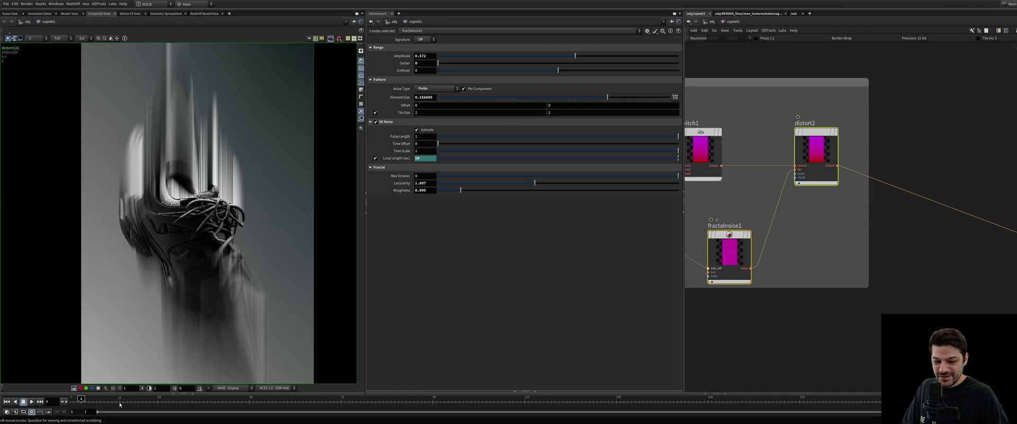
Play back the noise-driven distortion and inspect fractalnoise1's animation and loop settings.
key(Up)
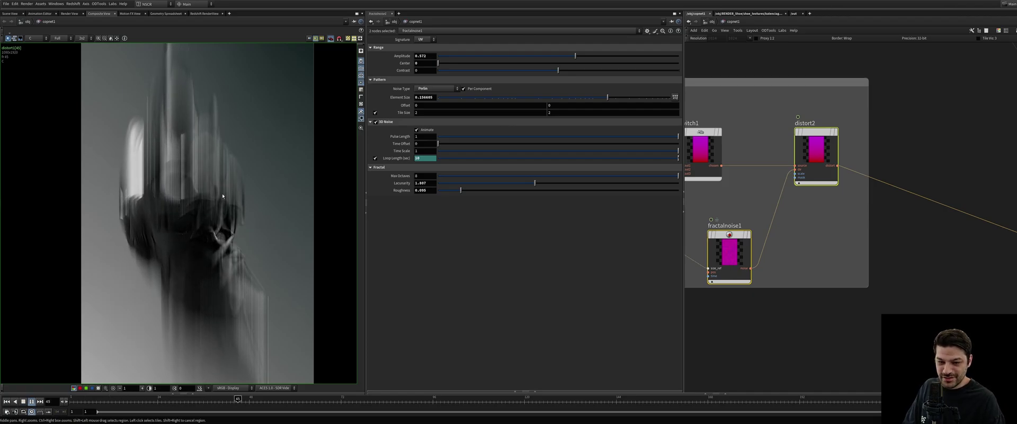
click(727, 250)
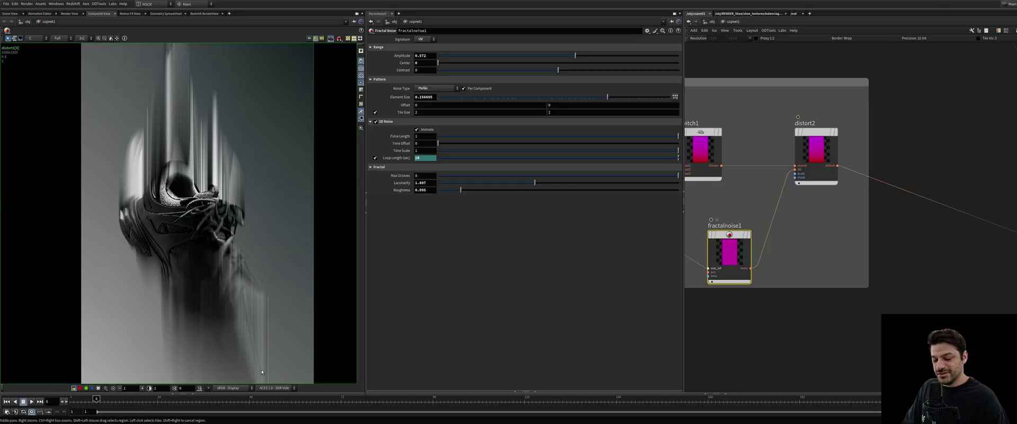
Enable the bypassed distort3 and fractalnoise4 nodes in the Add Noise Distortion box.
scroll(980, 240, down, 3)
middle_drag(987, 240, 786, 165)
scroll(893, 253, up, 3)
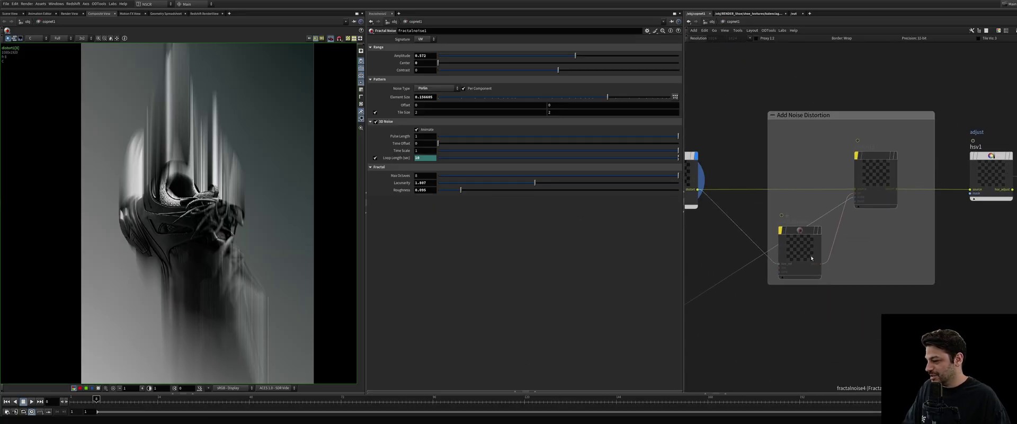
shift+click(874, 179)
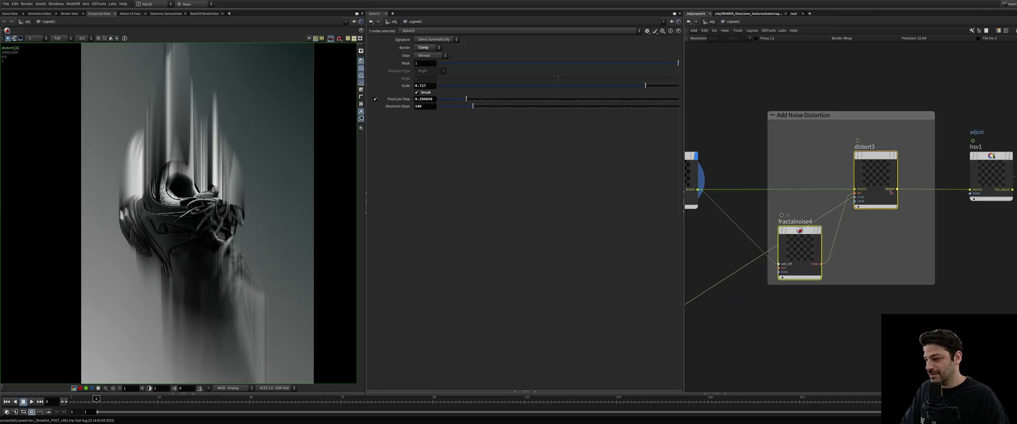
Display blend1 and scrub the timeline to frame 128 to review the animated mask on the shoe.
scroll(837, 170, down, 3)
scroll(827, 273, up, 4)
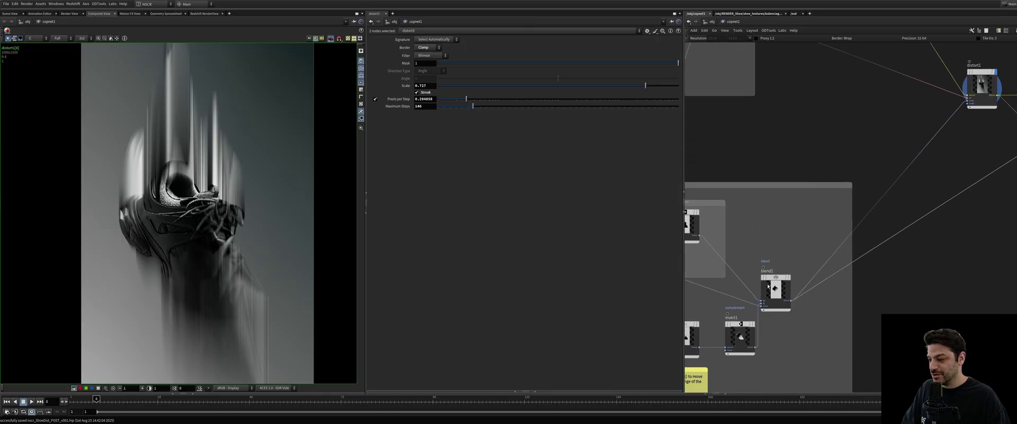
click(768, 286)
drag(193, 404, 554, 404)
scroll(973, 178, down, 3)
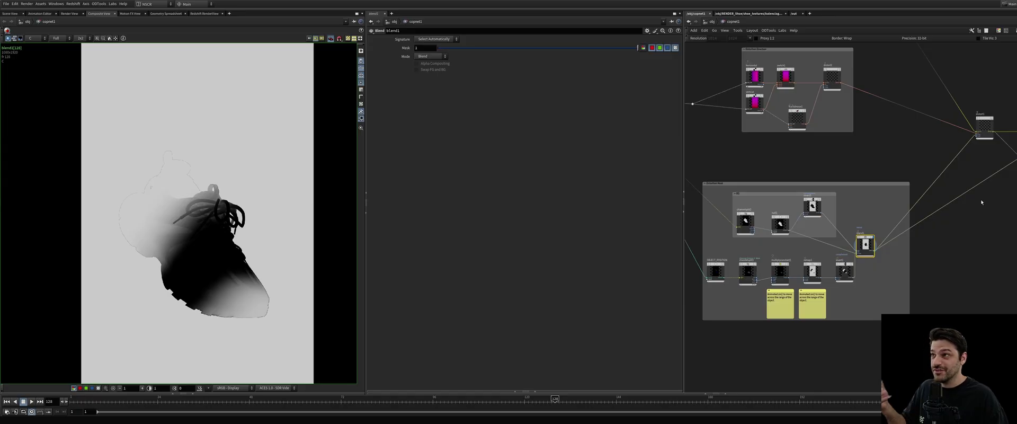
Display distort1 and distort3 in turn to compare the streaks without and with the added noise distortion.
middle_drag(1000, 179, 872, 218)
scroll(904, 163, up, 3)
click(830, 156)
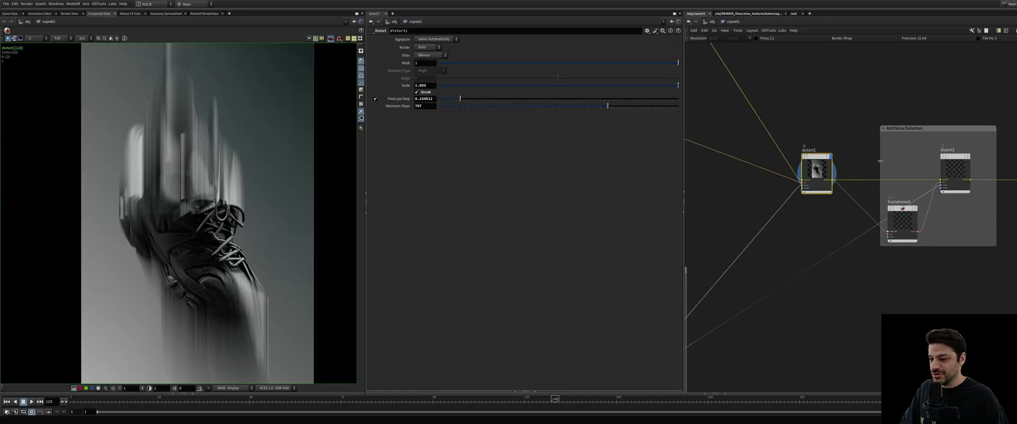
click(951, 178)
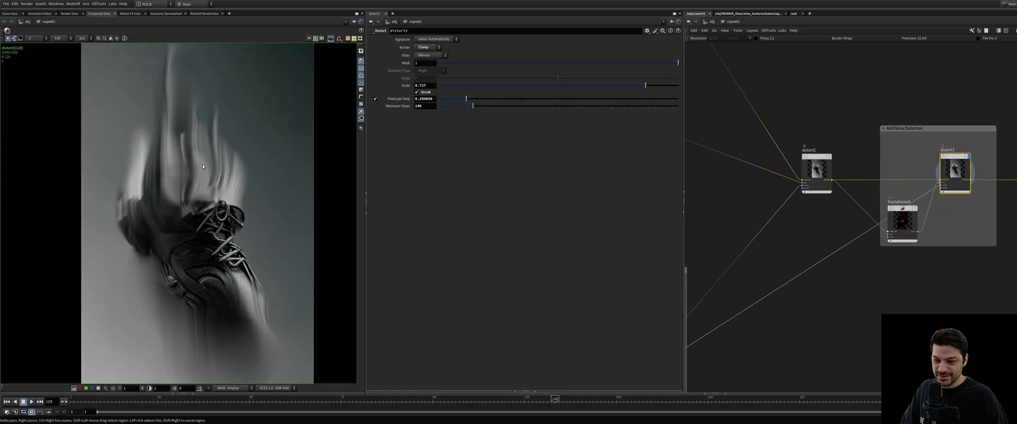
Play back distort3's output and examine the noise-warped streaks around the shoe up close.
scroll(202, 165, up, 5)
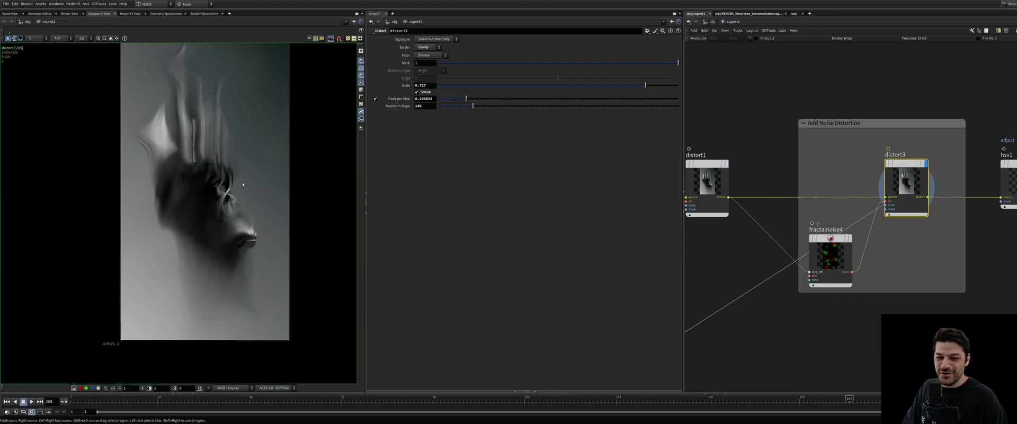
scroll(243, 185, down, 2)
scroll(221, 79, up, 6)
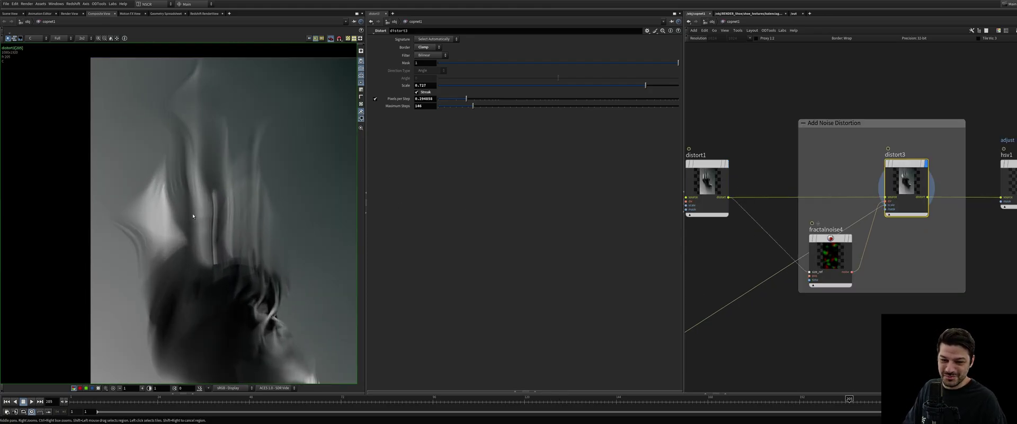
middle_drag(193, 216, 146, 142)
scroll(165, 148, down, 3)
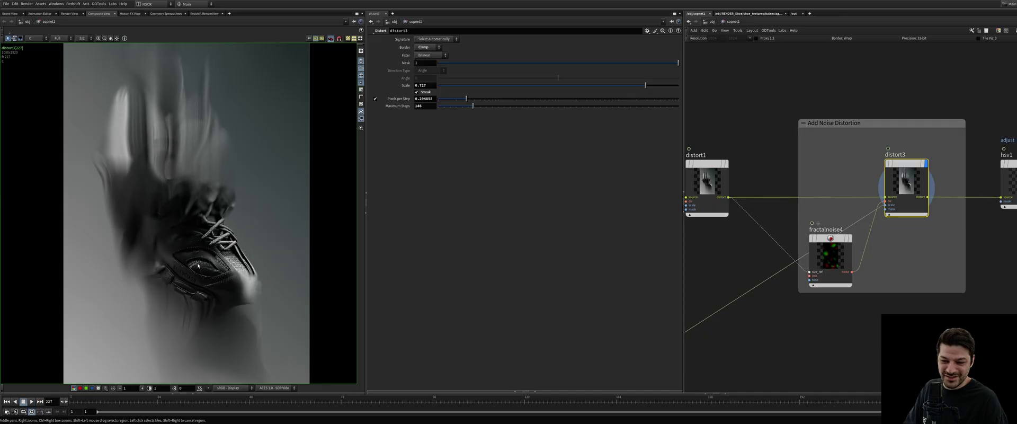
scroll(199, 266, up, 2)
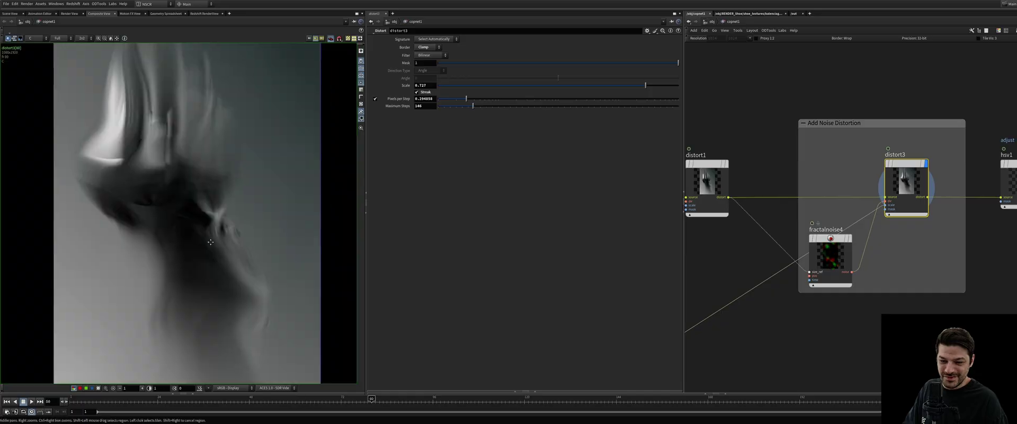
middle_drag(203, 254, 216, 262)
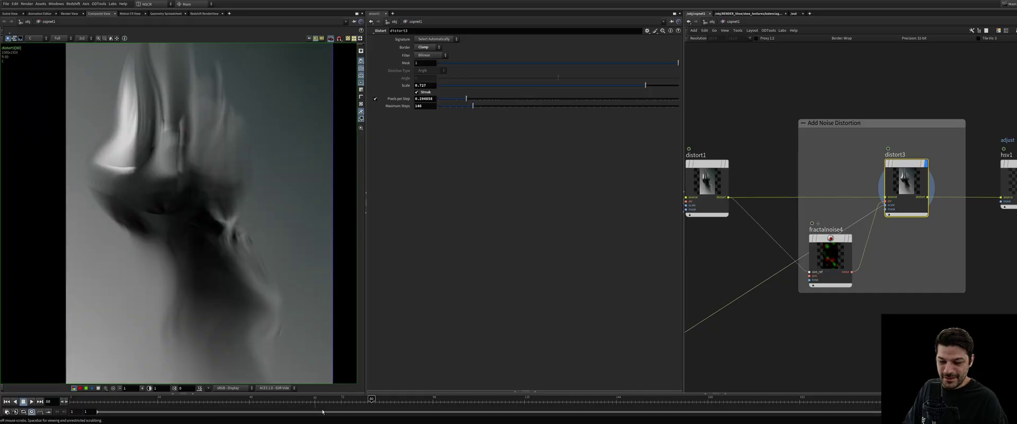
At frame 124, set the Input Max of remap1 to about 0.04 while viewing distort3's output.
drag(362, 401, 539, 398)
middle_drag(797, 175, 964, 185)
scroll(890, 132, down, 4)
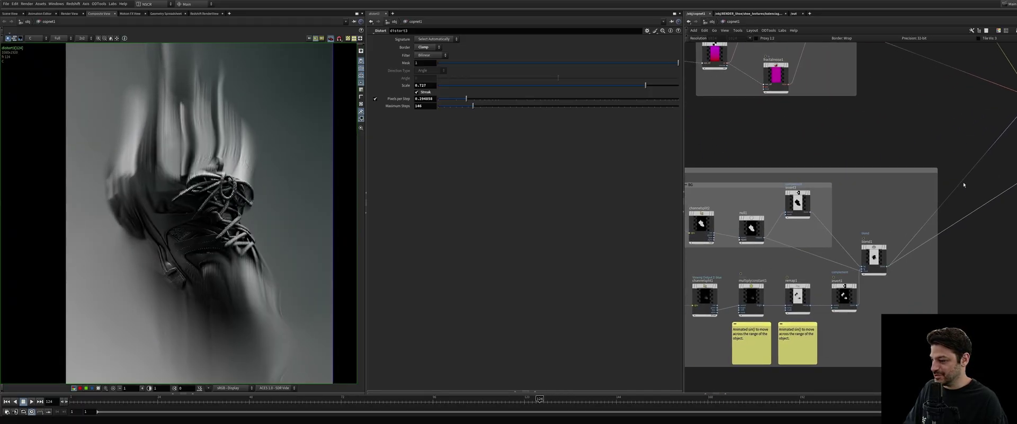
click(792, 296)
drag(456, 69, 448, 91)
Play back the distortion with the adjusted remap1 range and inspect the laces and streaks at close range.
scroll(194, 247, up, 4)
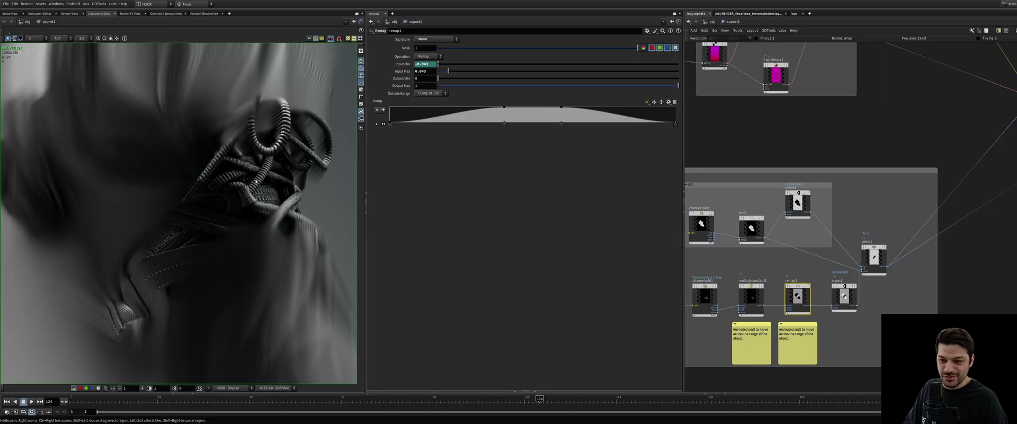
scroll(268, 106, up, 4)
middle_drag(274, 128, 256, 157)
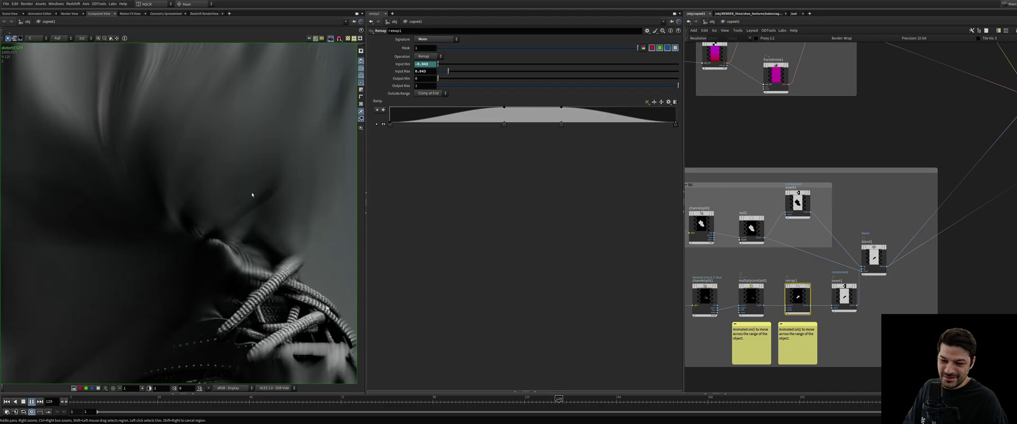
scroll(208, 231, down, 3)
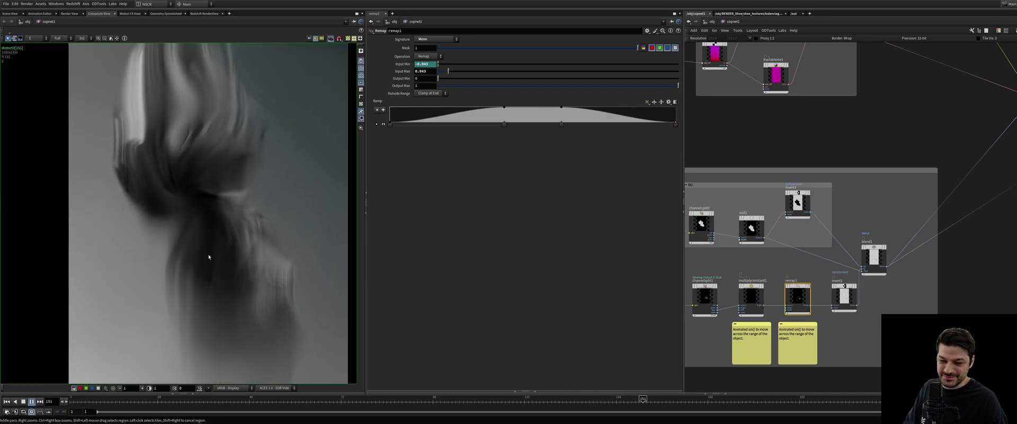